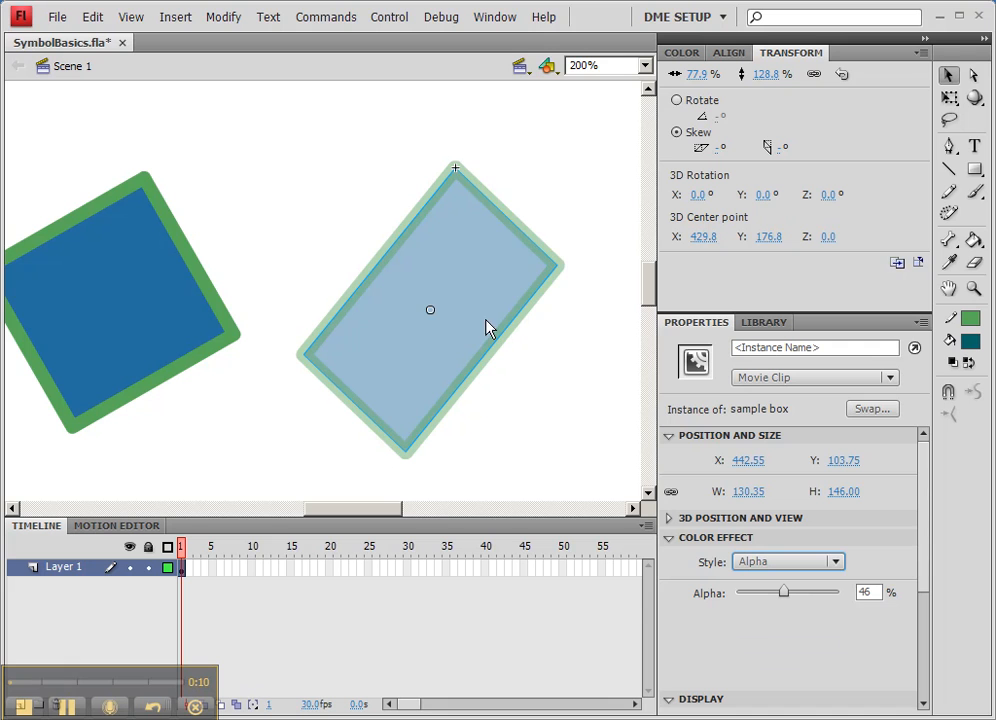
# - Set the semi-transparent rectangle's blending to Layer and move it to about X 371, Y 91, overlapping the tilted square
pyautogui.moveTo(485, 338); pyautogui.dragTo(462, 325)
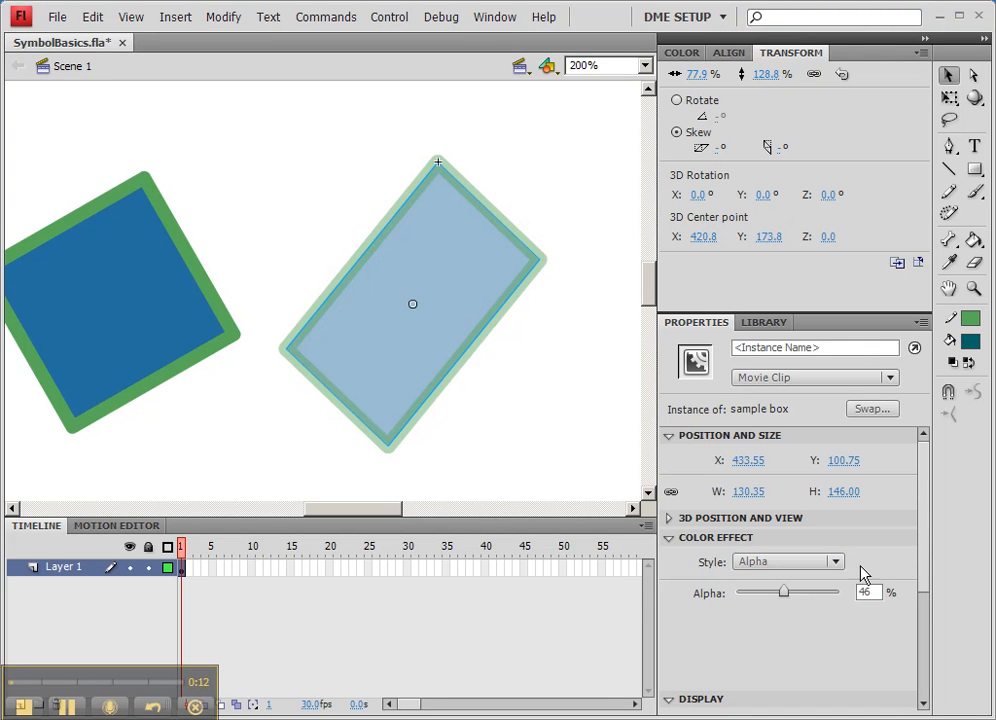
pyautogui.moveTo(929, 533); pyautogui.dragTo(924, 620)
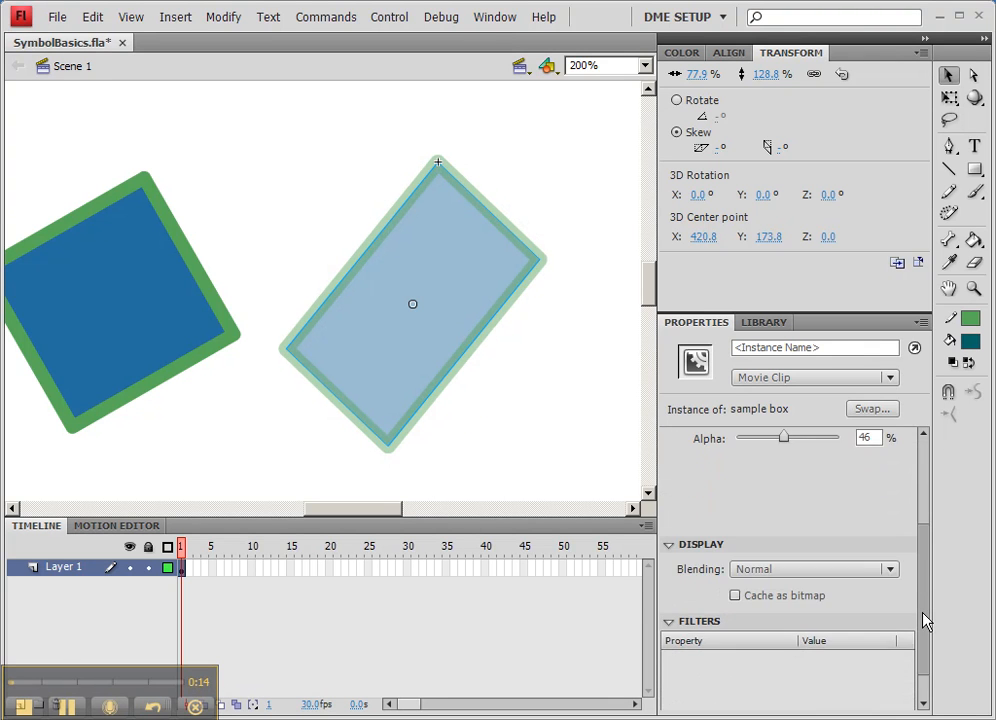
pyautogui.click(784, 569)
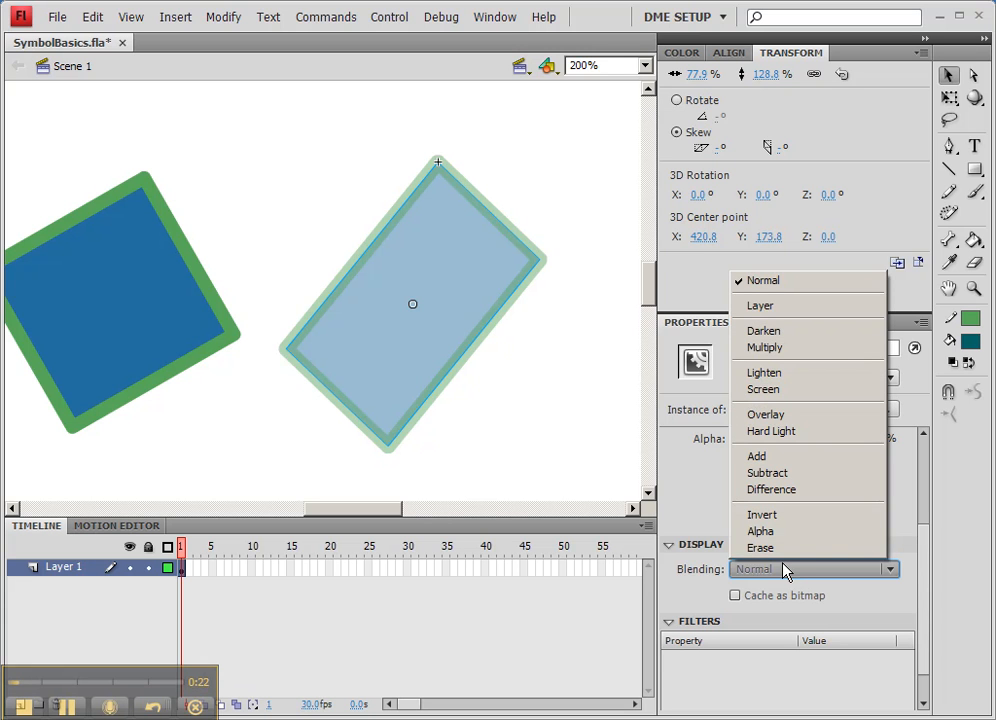
pyautogui.click(759, 306)
pyautogui.moveTo(448, 300); pyautogui.dragTo(345, 267)
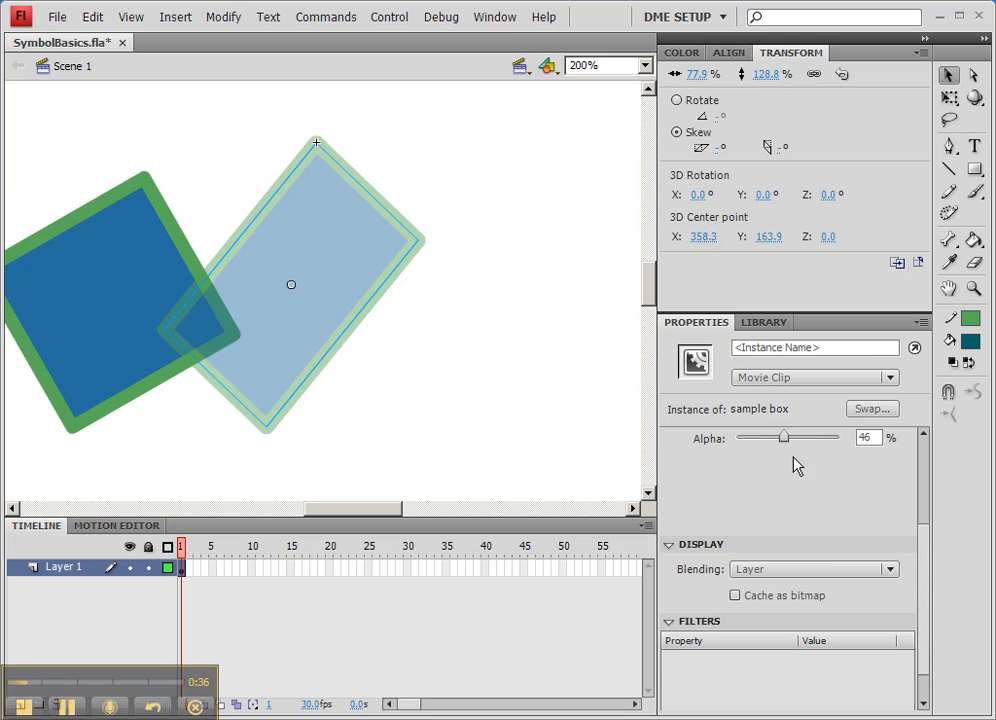
# - Switch the semi-transparent rectangle's blending back to Normal, deselect it to compare the look, and reselect it
pyautogui.click(798, 570)
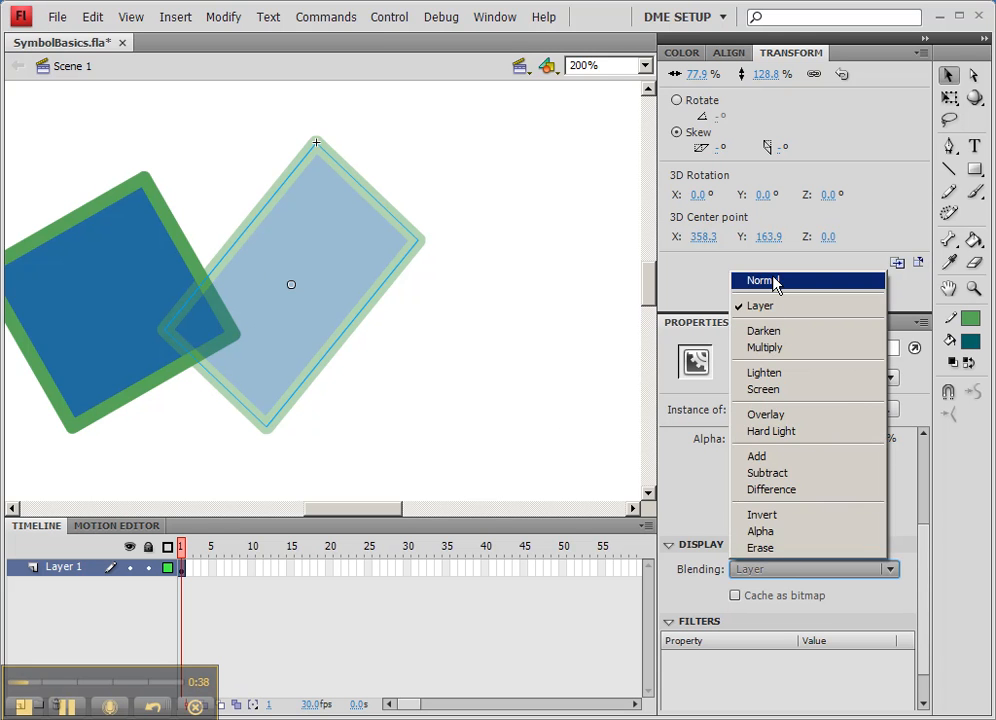
pyautogui.click(776, 282)
pyautogui.click(222, 232)
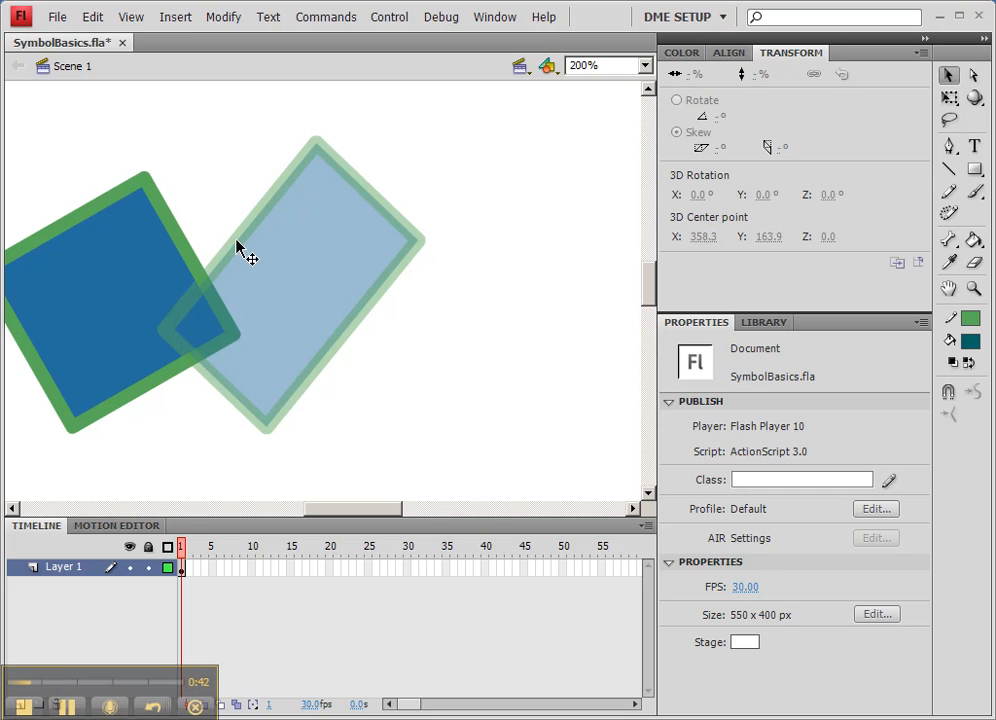
pyautogui.click(237, 247)
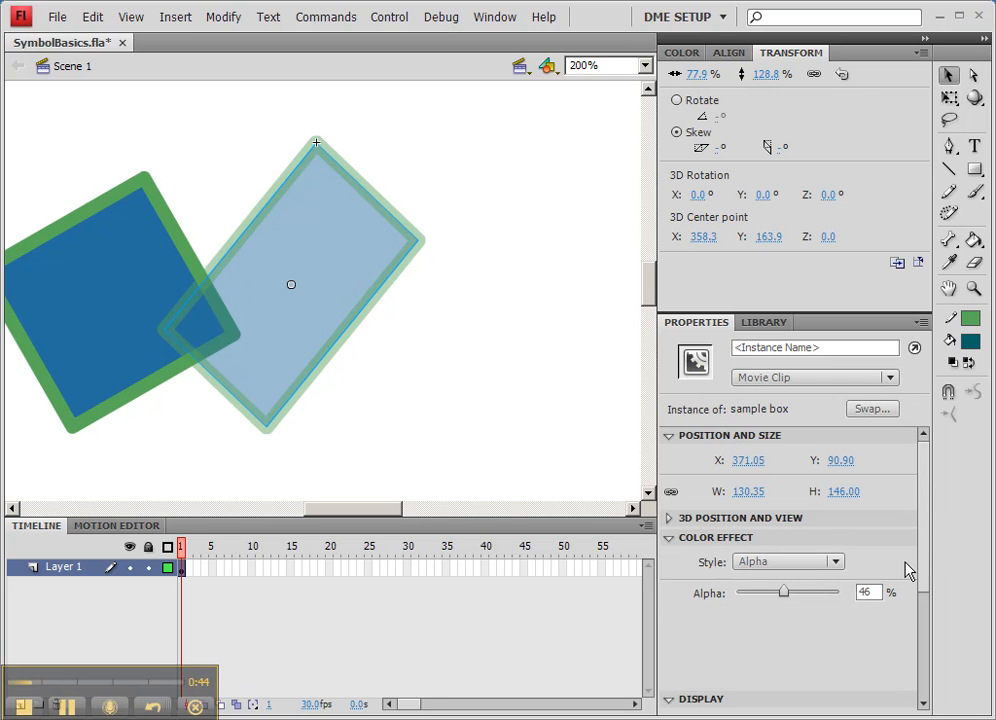
# - Lower the rectangle's alpha to 39% and set its blending to Layer, then deselect it
pyautogui.moveTo(785, 594)
pyautogui.mouseDown()
pyautogui.moveTo(751, 600)
pyautogui.moveTo(779, 600)
pyautogui.mouseUp()
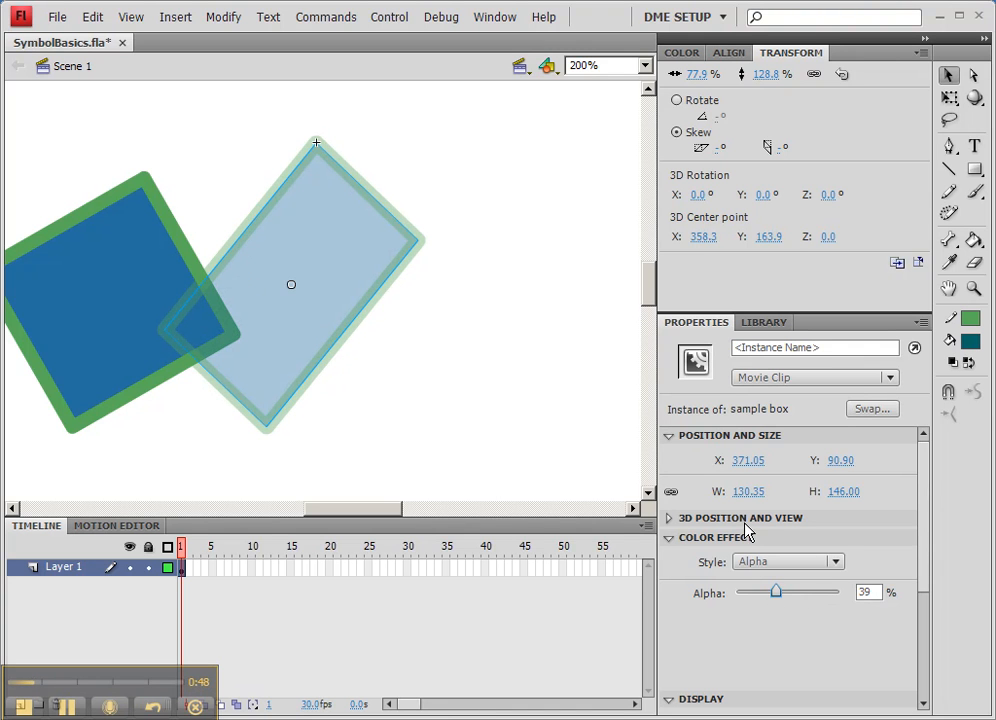
pyautogui.scroll(-4, 920, 610)
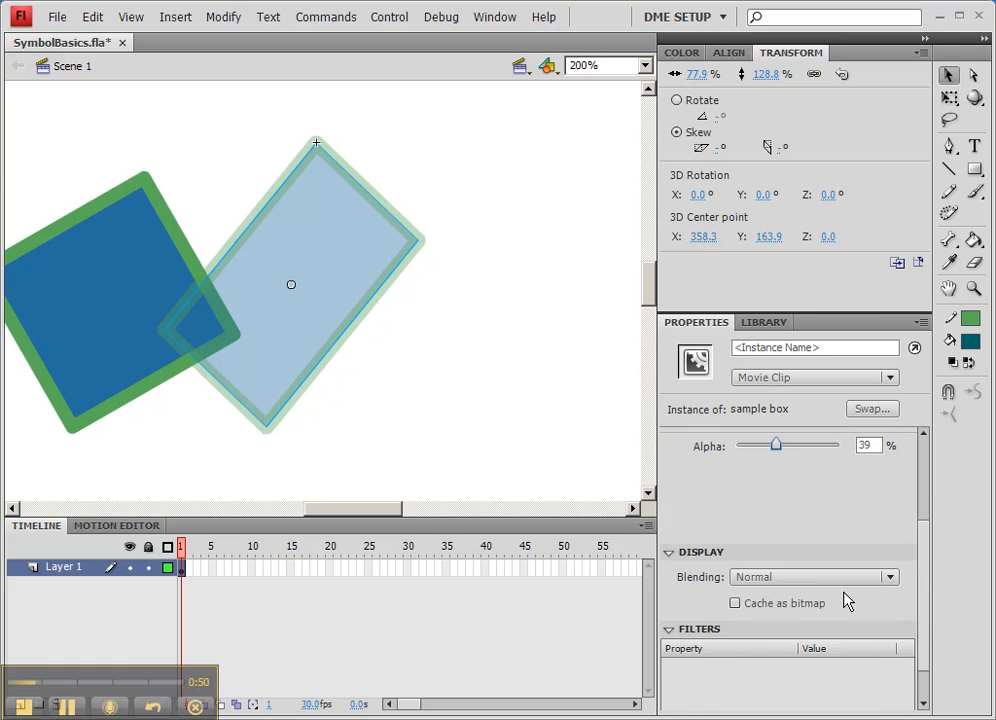
pyautogui.click(805, 579)
pyautogui.click(766, 316)
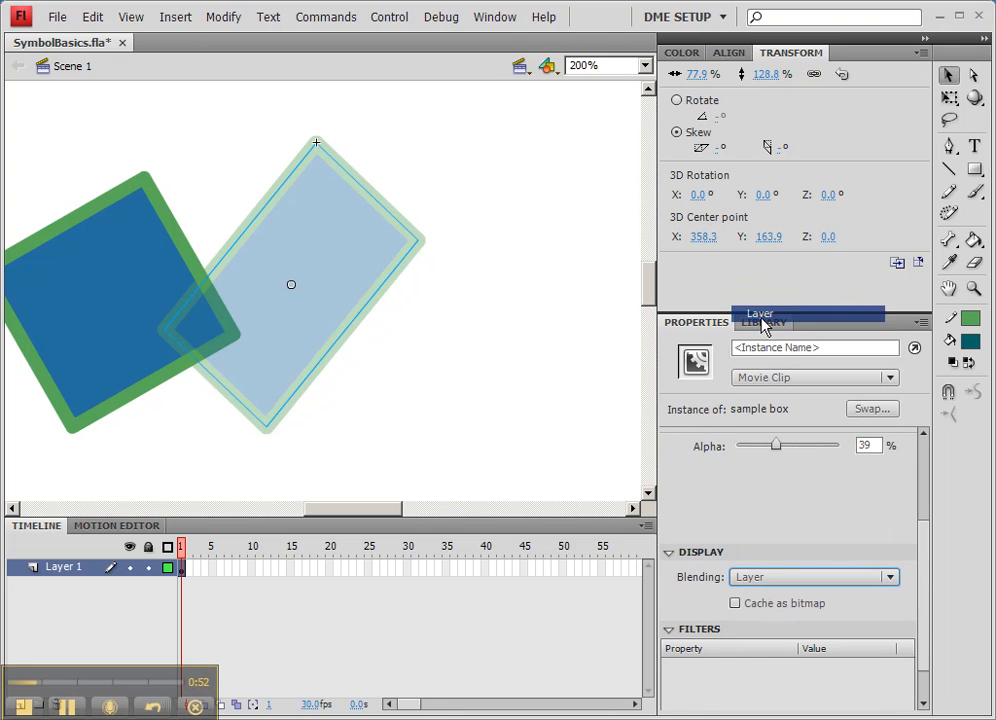
pyautogui.click(458, 200)
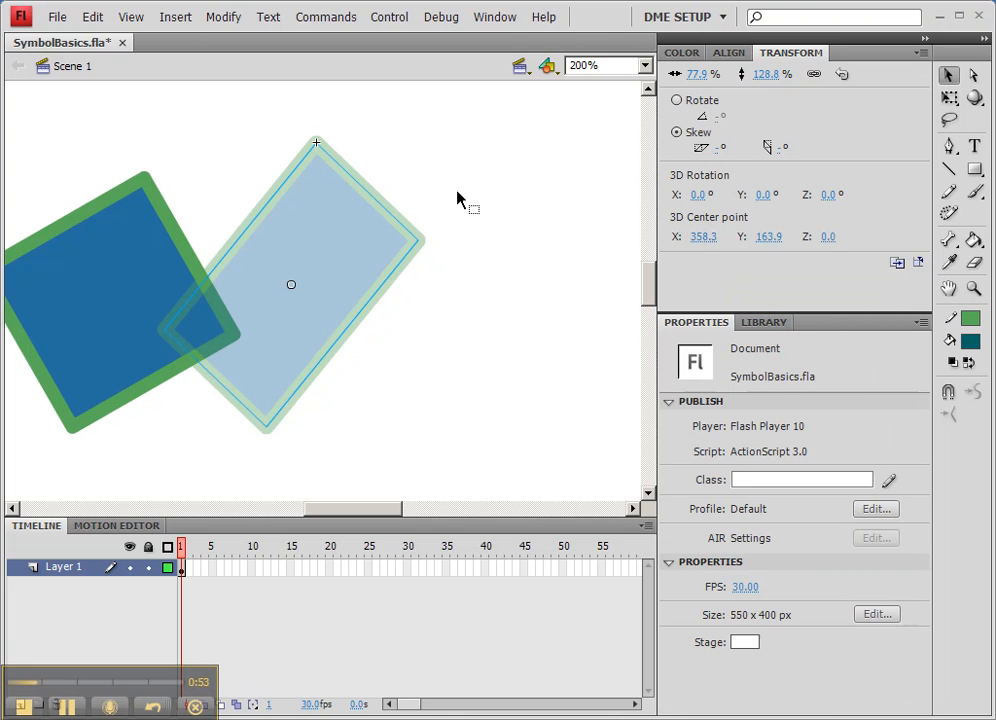
# - Remove the rectangle's alpha by setting its color effect style to None, and collapse the Color Effect settings
pyautogui.click(250, 231)
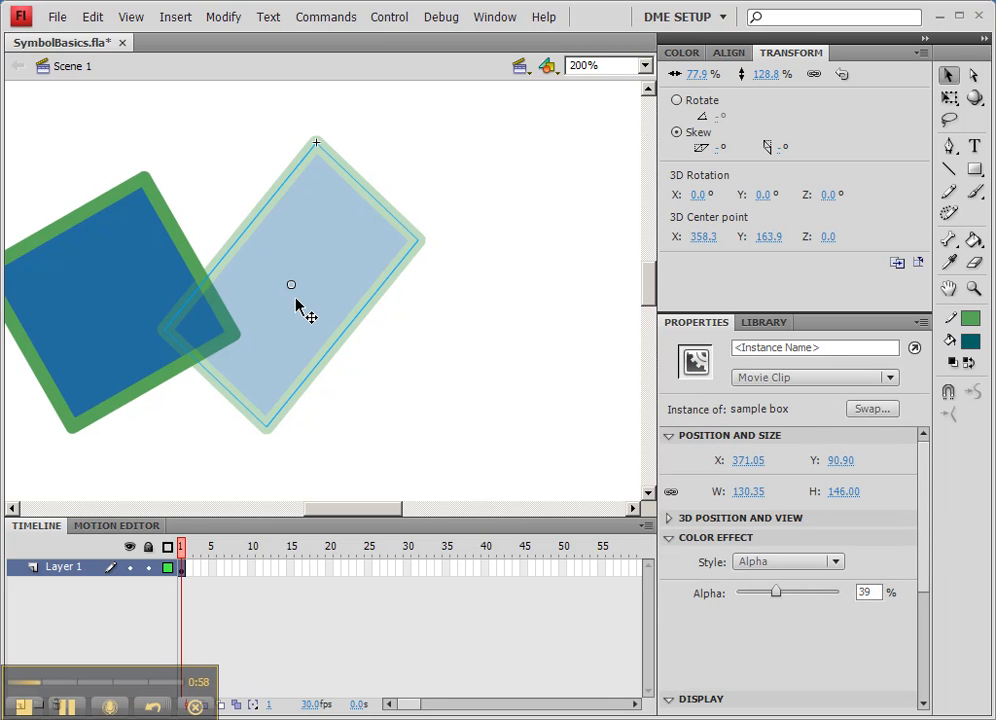
pyautogui.click(818, 563)
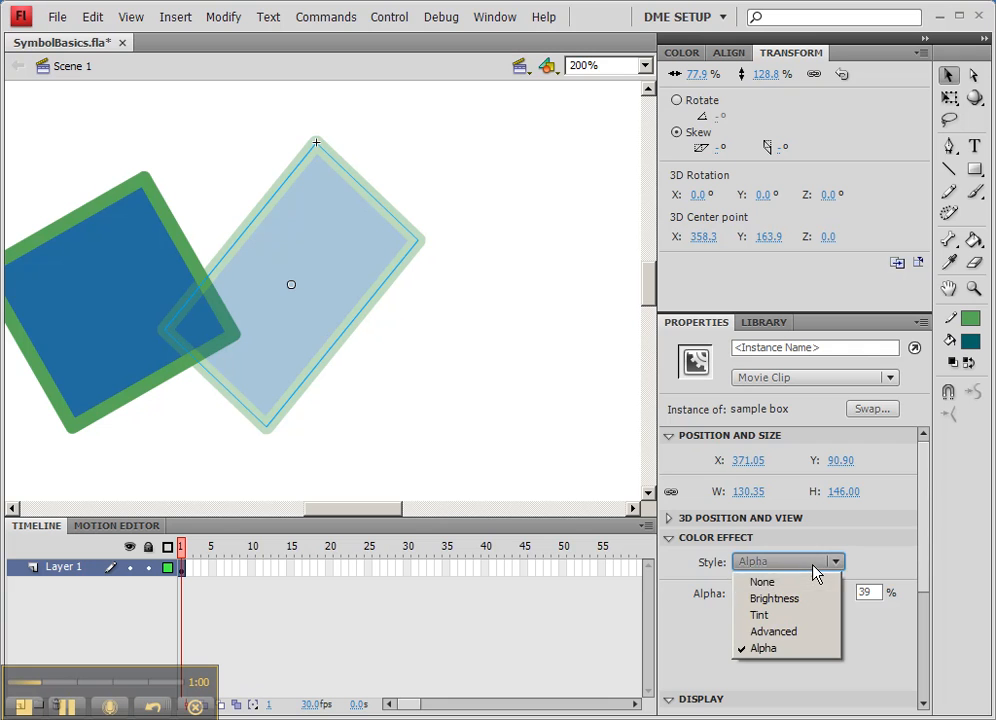
pyautogui.click(799, 583)
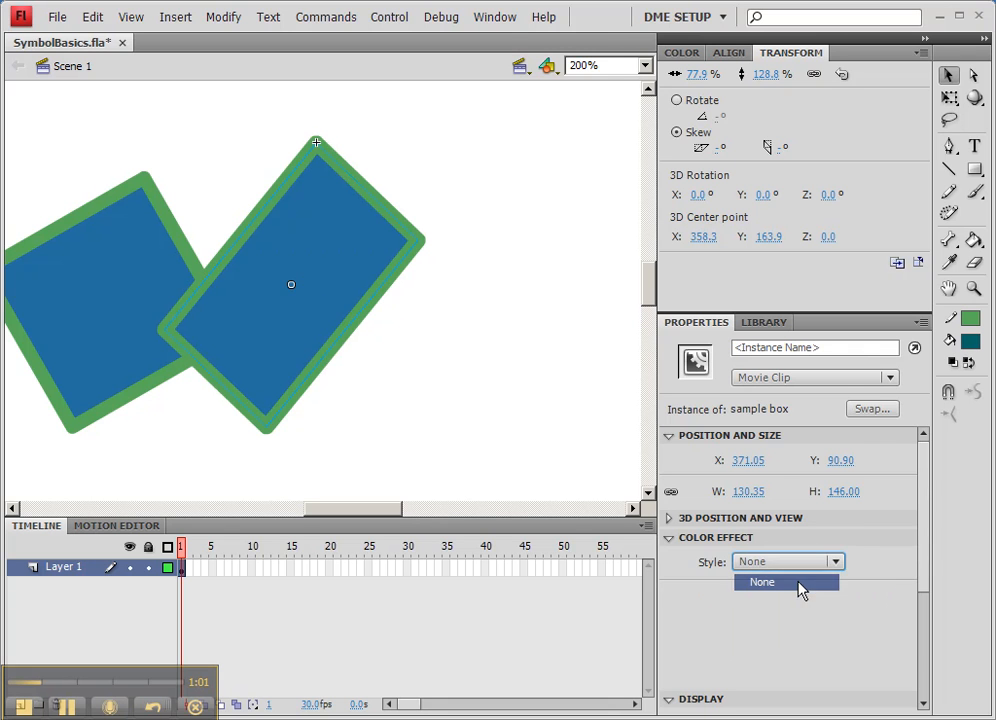
pyautogui.click(670, 539)
pyautogui.moveTo(921, 568); pyautogui.dragTo(921, 617)
# - View the stage at 100% and move the rectangle to about X 336, Y 95, partly covering the tilted square
pyautogui.moveTo(321, 362); pyautogui.dragTo(300, 365)
pyautogui.hotkey('ctrl', '=')
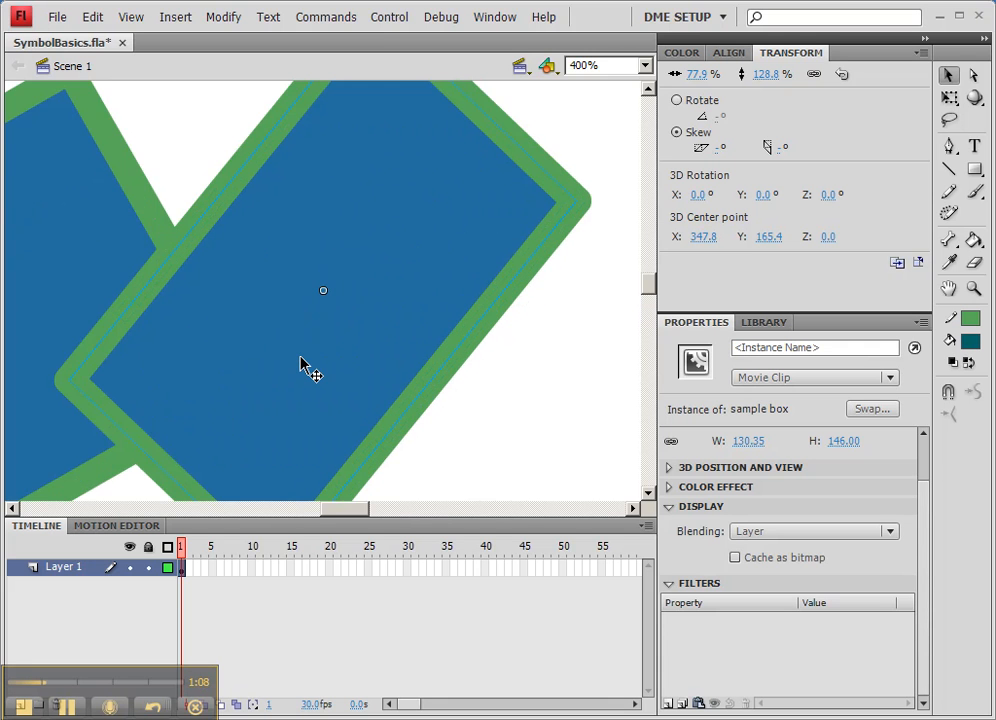
pyautogui.hotkey('ctrl', '1')
pyautogui.moveTo(311, 338); pyautogui.dragTo(282, 336)
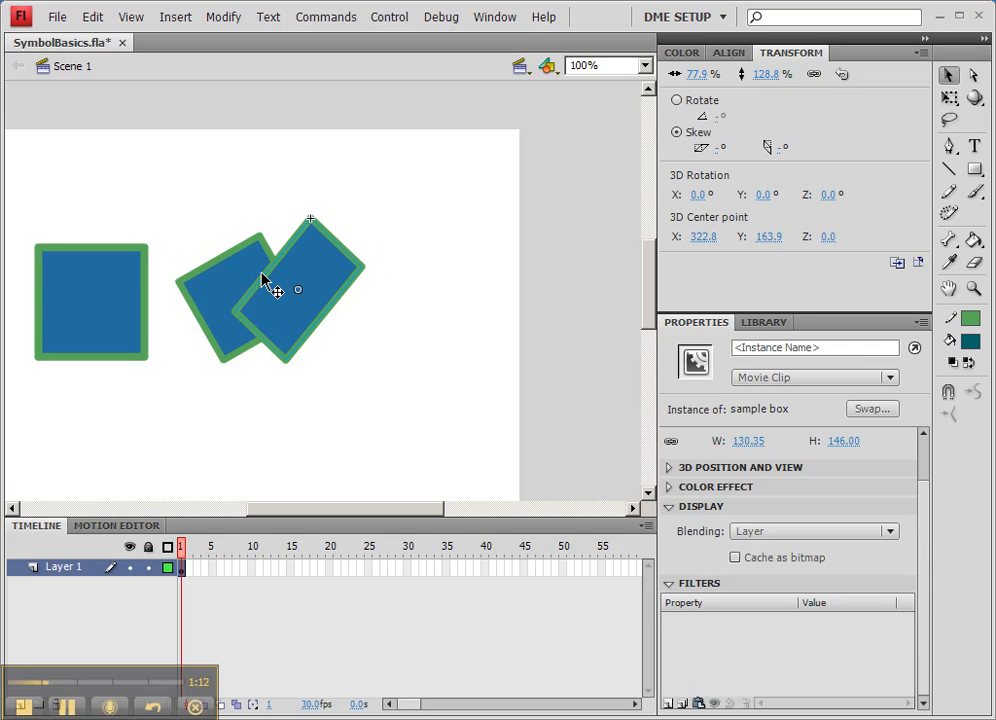
pyautogui.moveTo(291, 308)
pyautogui.mouseDown()
pyautogui.moveTo(280, 321)
pyautogui.moveTo(289, 326)
pyautogui.moveTo(291, 312)
pyautogui.mouseUp()
# - Try Darken blending on the rectangle and shift it slightly upward over the tilted square to compare the overlap
pyautogui.click(783, 538)
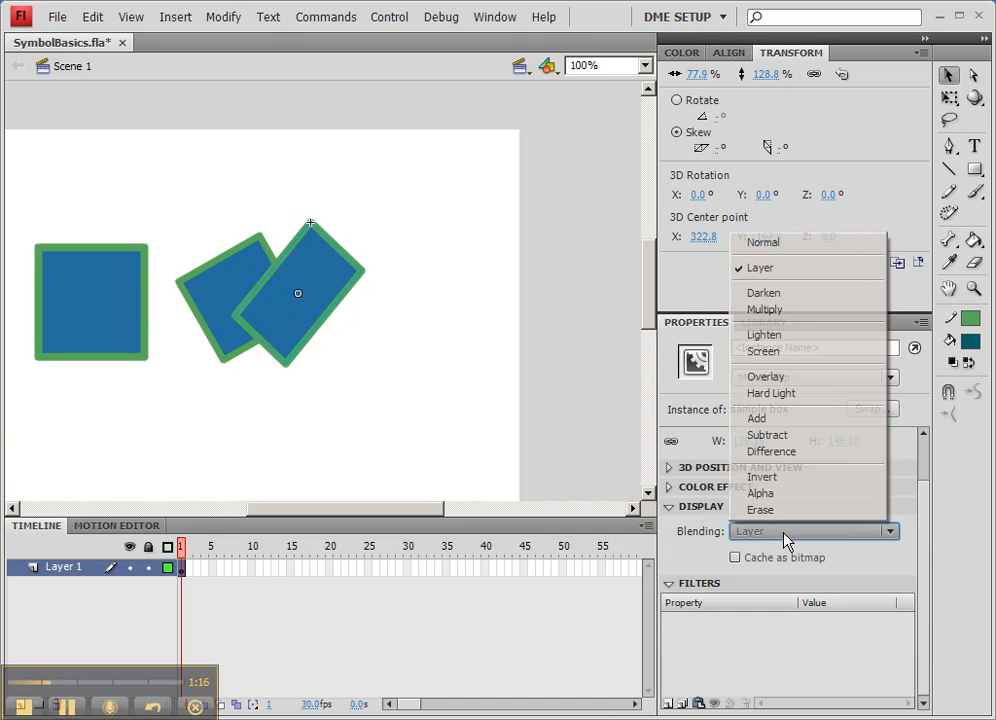
pyautogui.click(796, 295)
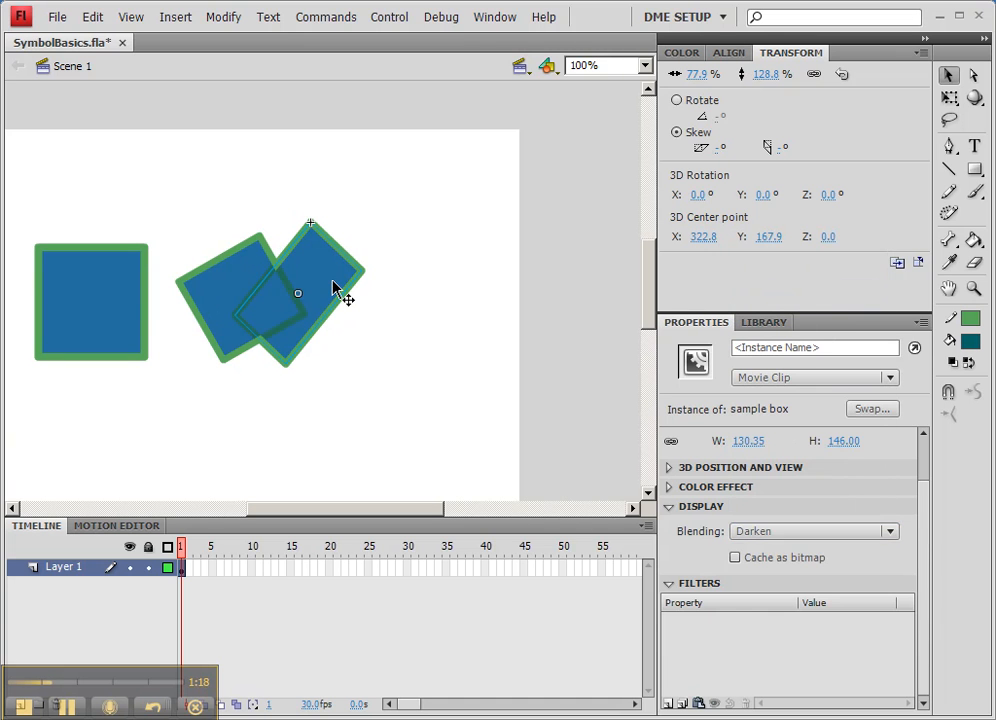
pyautogui.click(418, 260)
pyautogui.click(340, 300)
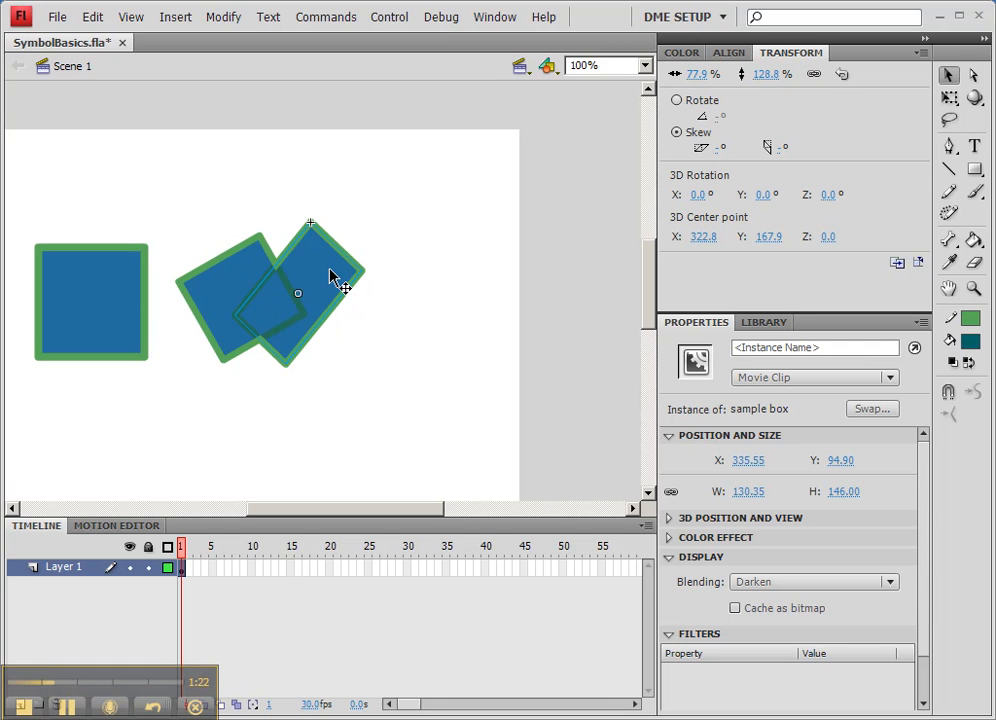
pyautogui.moveTo(330, 277); pyautogui.dragTo(331, 265)
pyautogui.click(385, 330)
pyautogui.click(322, 282)
# - Try Multiply blending on the rectangle and move it to about X 334, Y 93
pyautogui.click(800, 582)
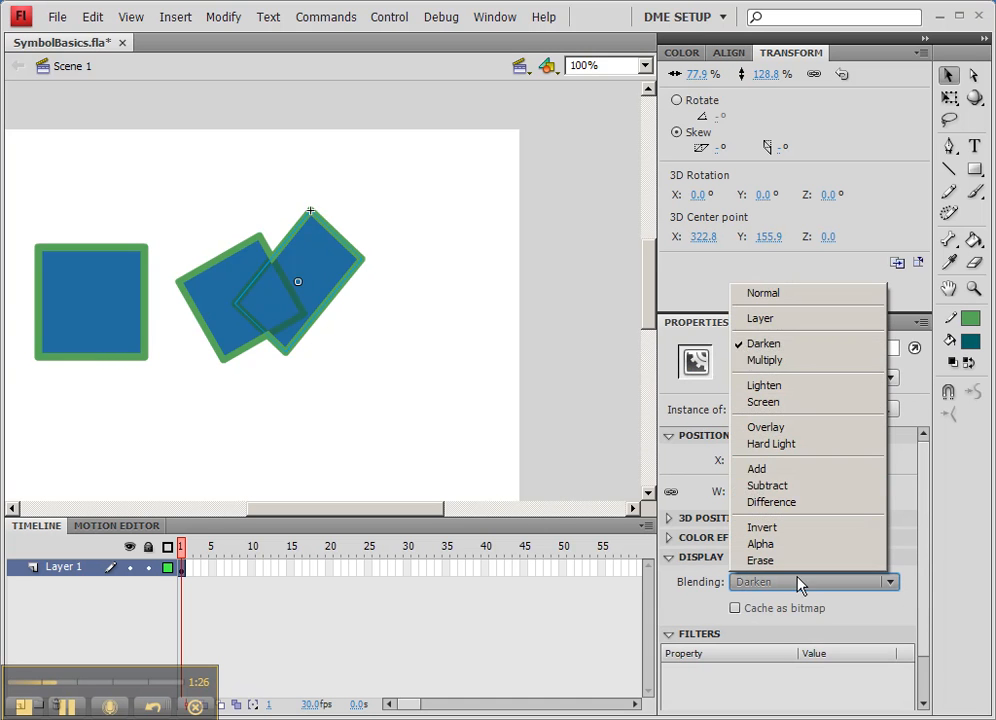
pyautogui.click(764, 360)
pyautogui.click(429, 356)
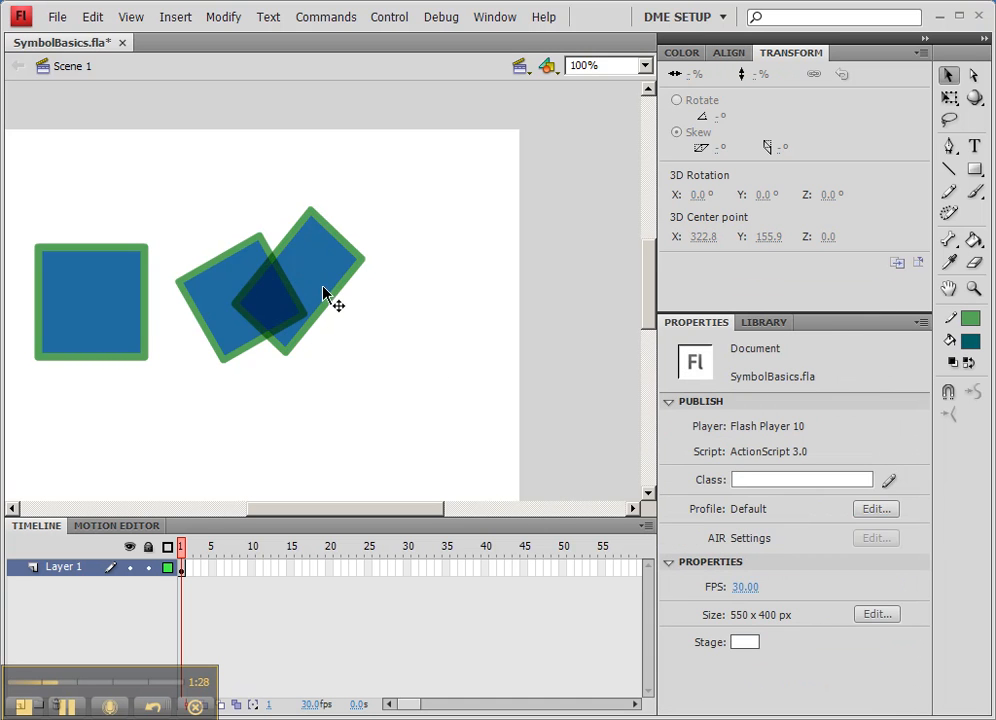
pyautogui.moveTo(323, 292); pyautogui.dragTo(325, 302)
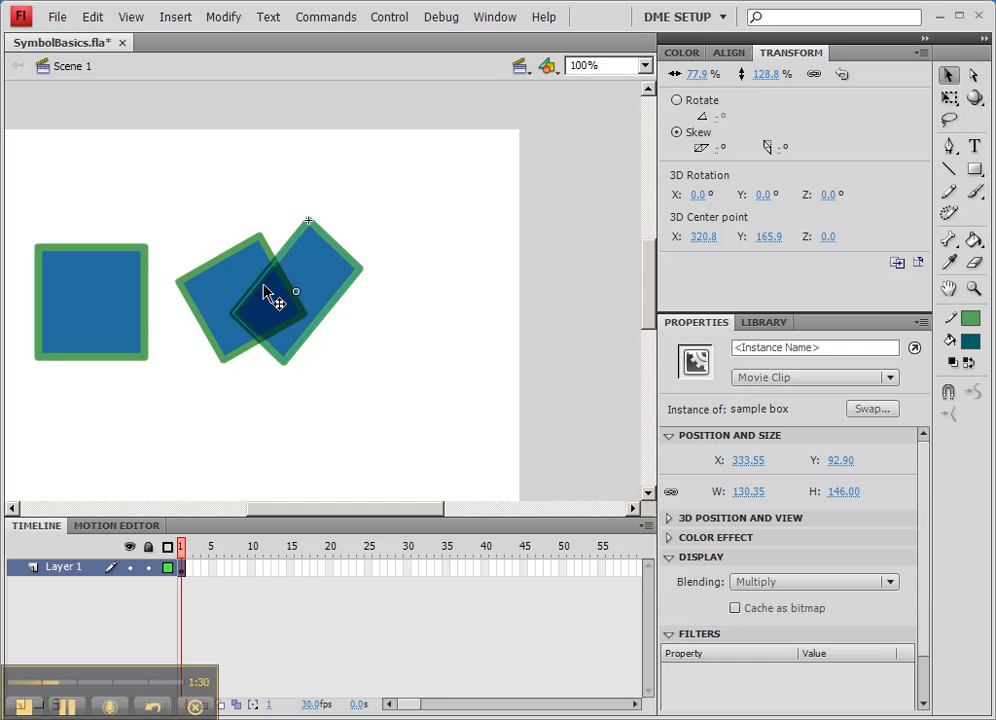
# - Try Lighten blending on the rectangle, move it to about X 320, Y 103, and try Screen blending
pyautogui.click(805, 590)
pyautogui.click(778, 387)
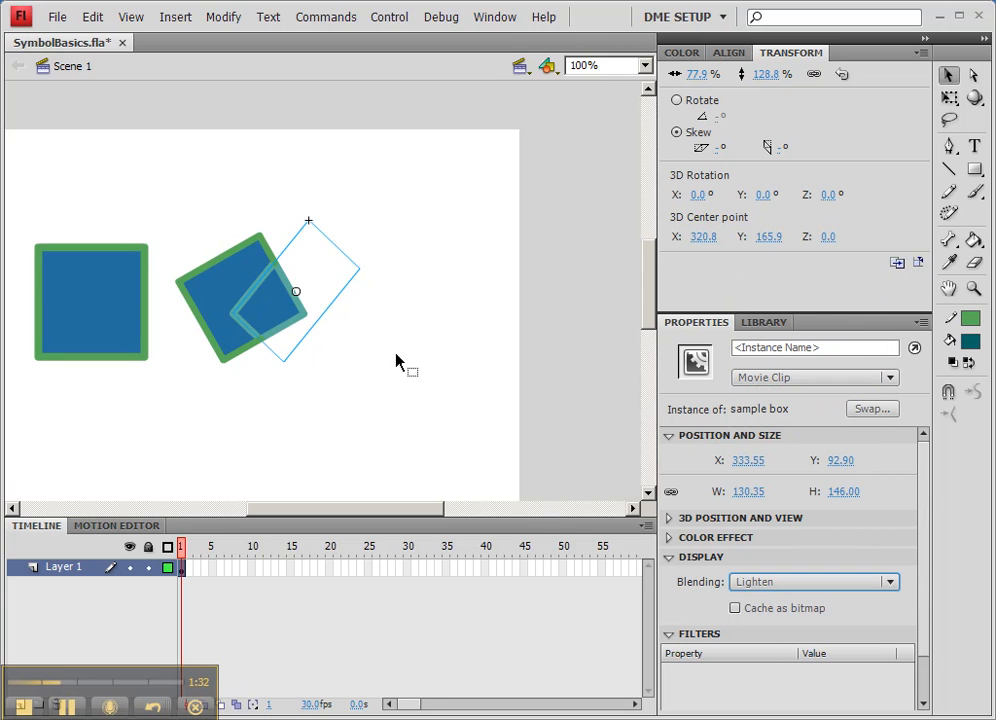
pyautogui.moveTo(340, 296); pyautogui.dragTo(326, 306)
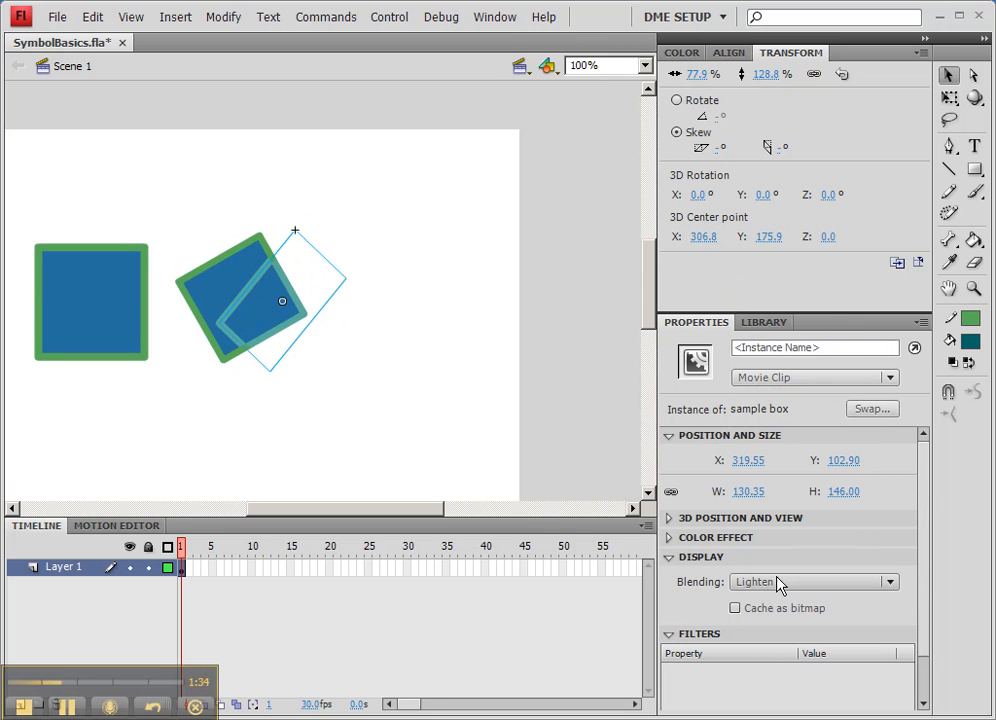
pyautogui.click(840, 583)
pyautogui.click(759, 404)
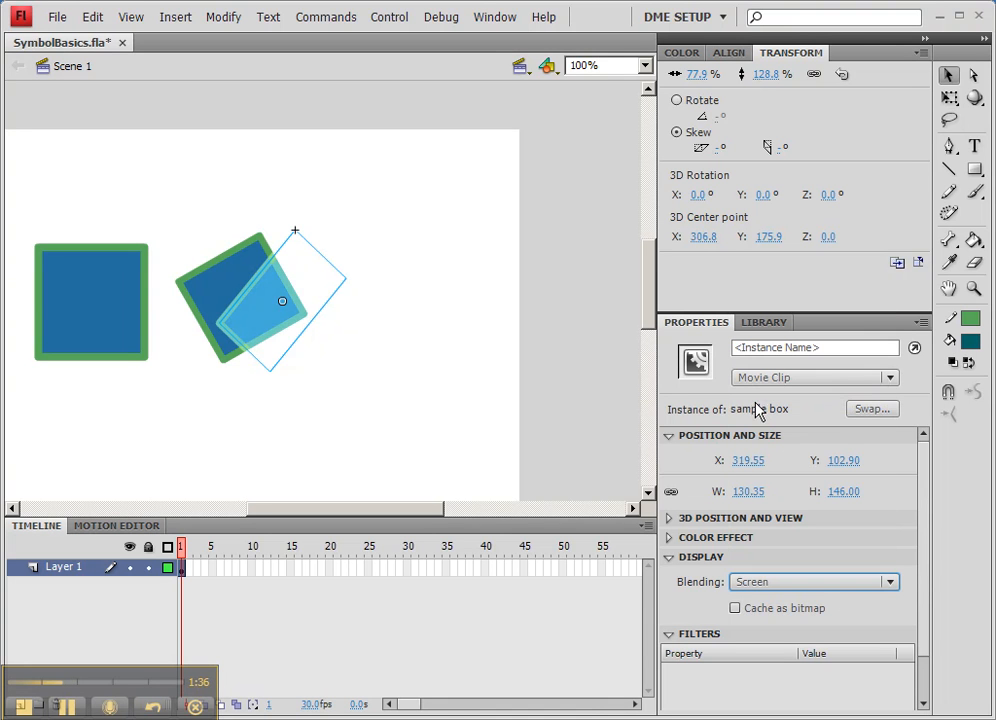
# - Try Overlay and then Hard Light blending on the rectangle overlapping the tilted square
pyautogui.click(762, 585)
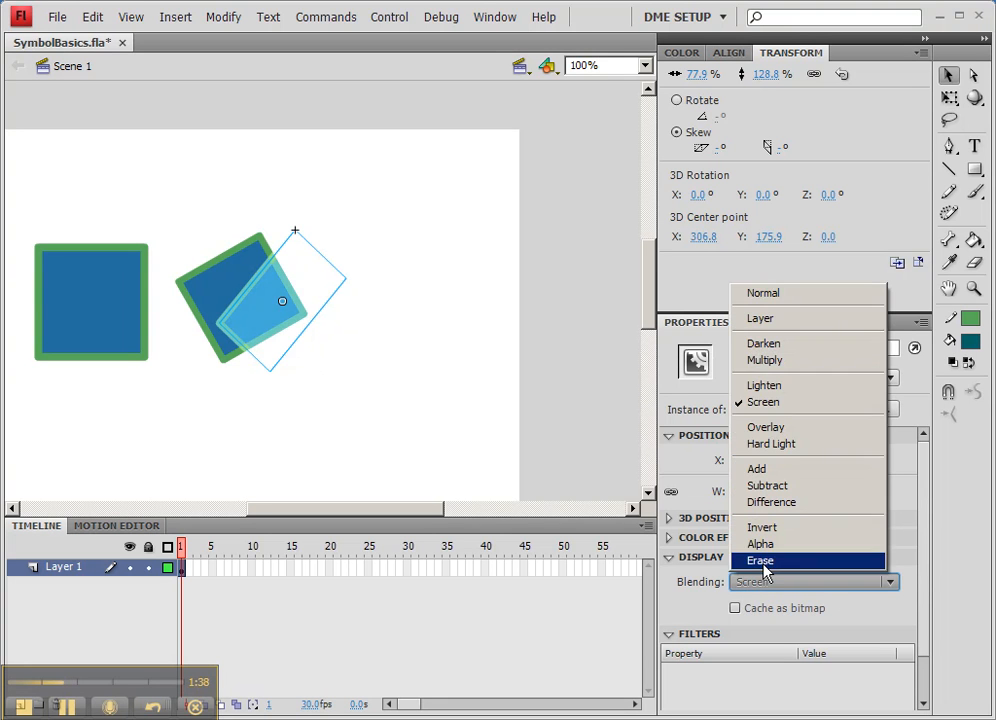
pyautogui.click(756, 427)
pyautogui.click(368, 352)
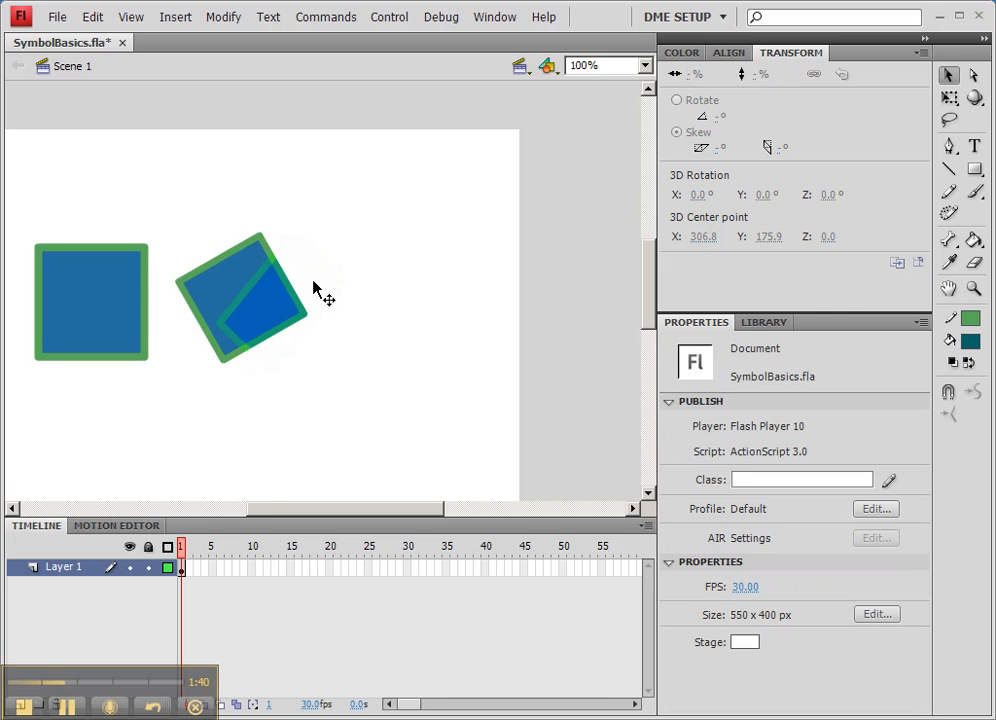
pyautogui.click(275, 310)
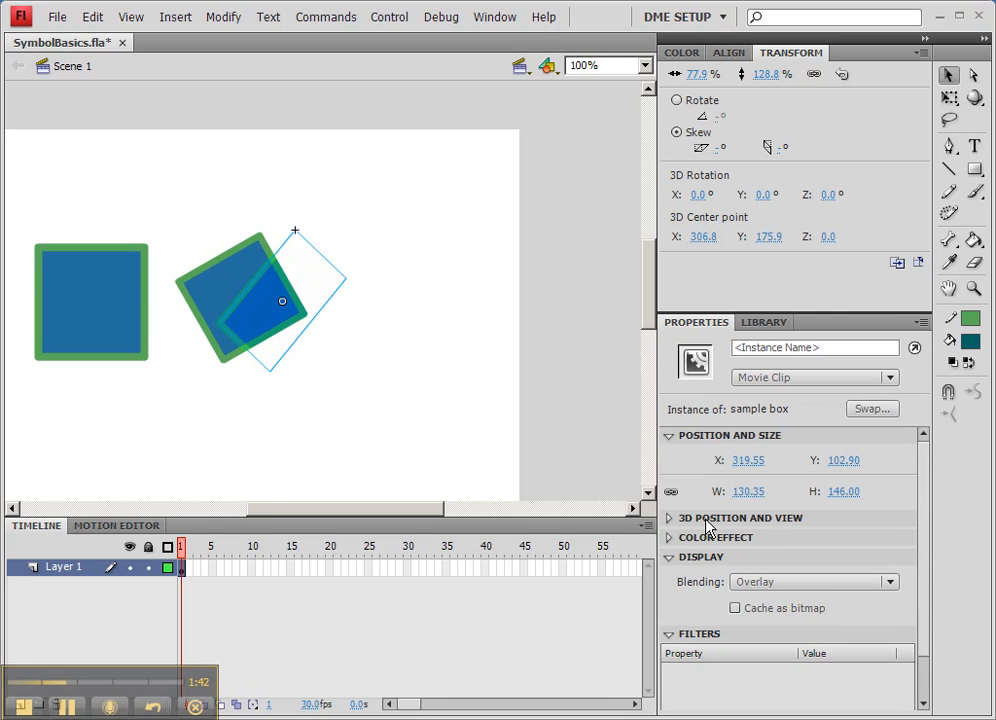
pyautogui.click(836, 582)
pyautogui.click(786, 444)
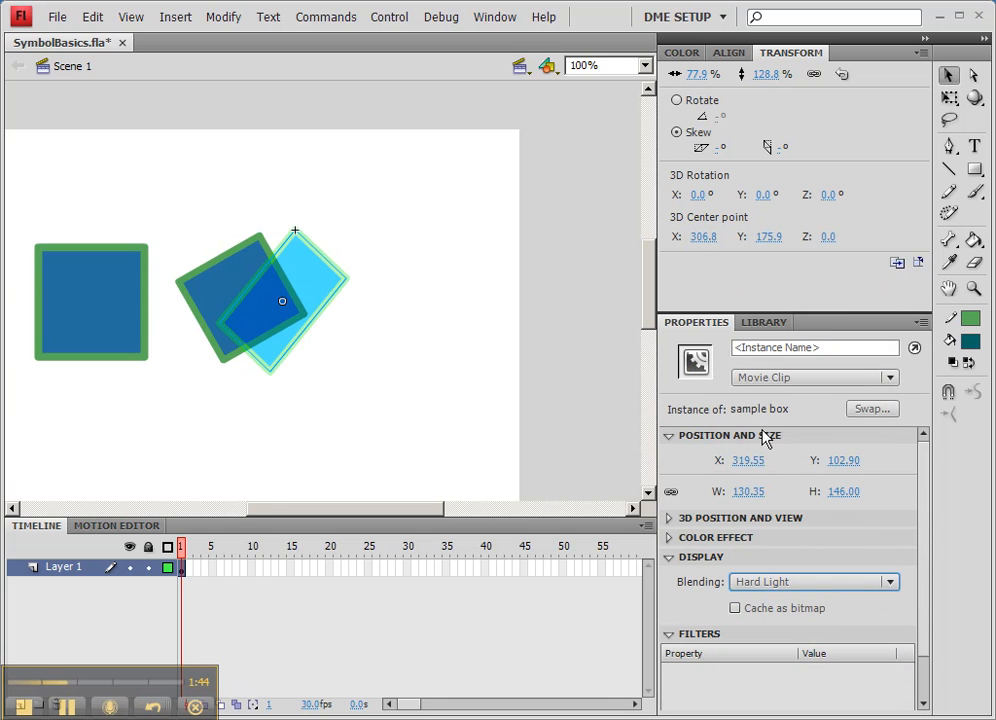
# - Try Add and then Subtract blending on the rectangle, and move it to about X 327, Y 113
pyautogui.click(816, 581)
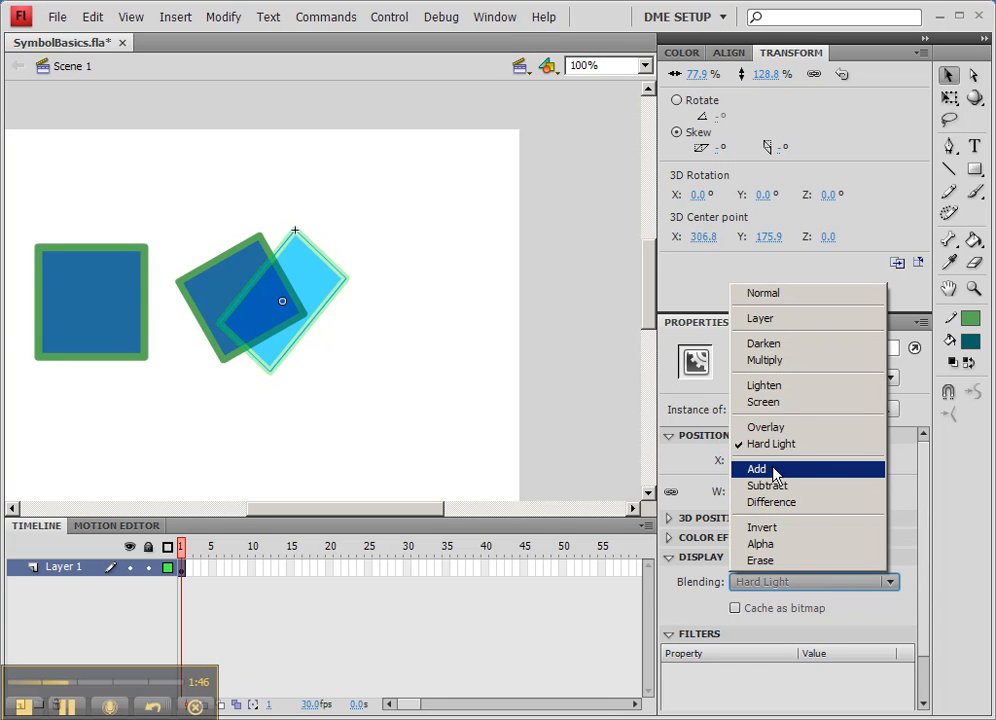
pyautogui.click(777, 469)
pyautogui.click(818, 584)
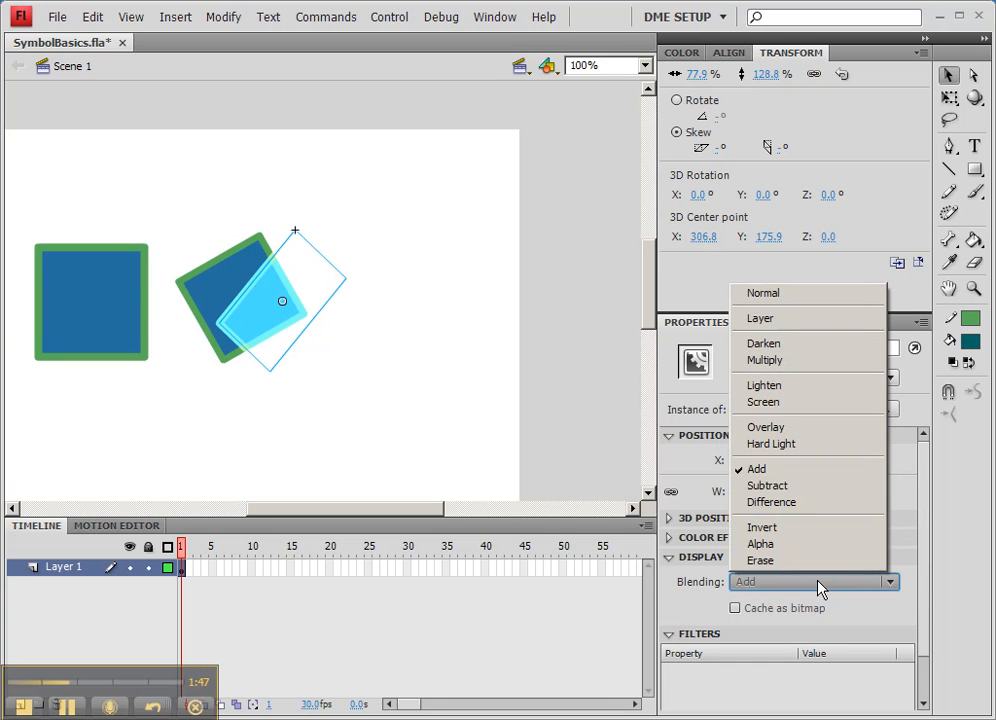
pyautogui.click(792, 485)
pyautogui.moveTo(325, 290); pyautogui.dragTo(332, 300)
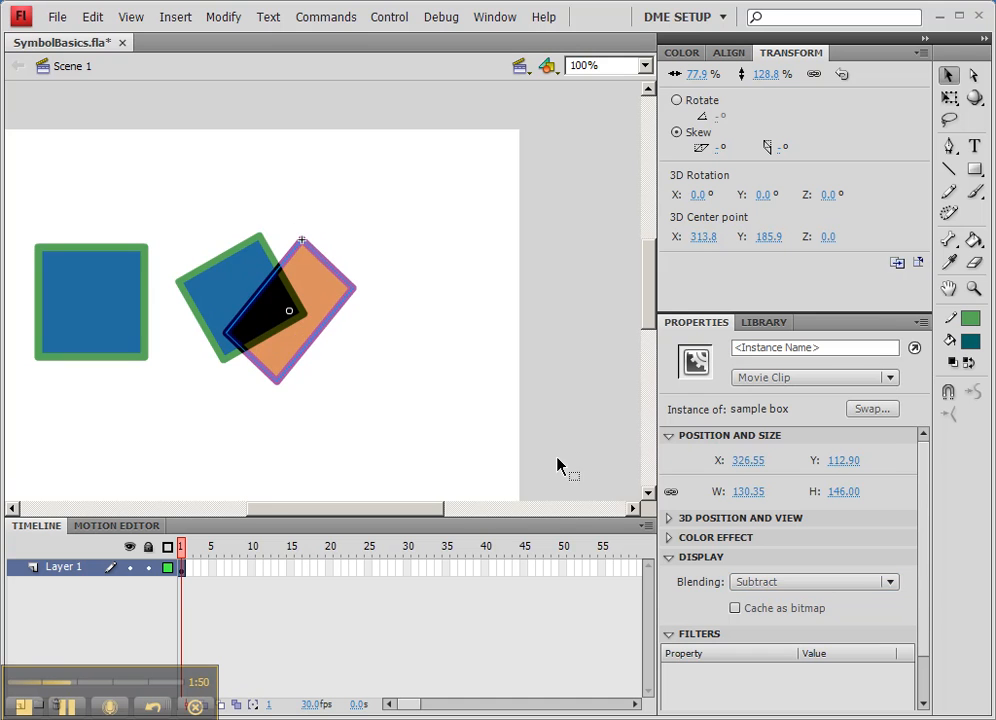
# - Set the rectangle's blending to Difference and reposition it over the tilted square at about X 336, Y 109
pyautogui.click(782, 583)
pyautogui.click(771, 502)
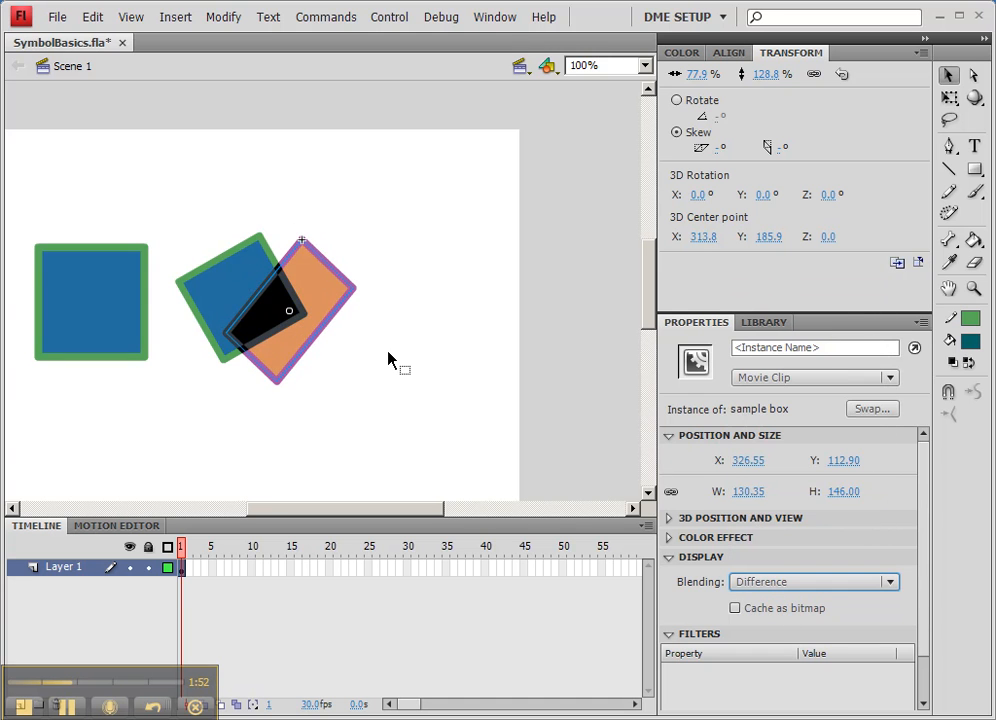
pyautogui.click(380, 335)
pyautogui.moveTo(336, 299)
pyautogui.mouseDown()
pyautogui.moveTo(325, 288)
pyautogui.moveTo(335, 303)
pyautogui.mouseUp()
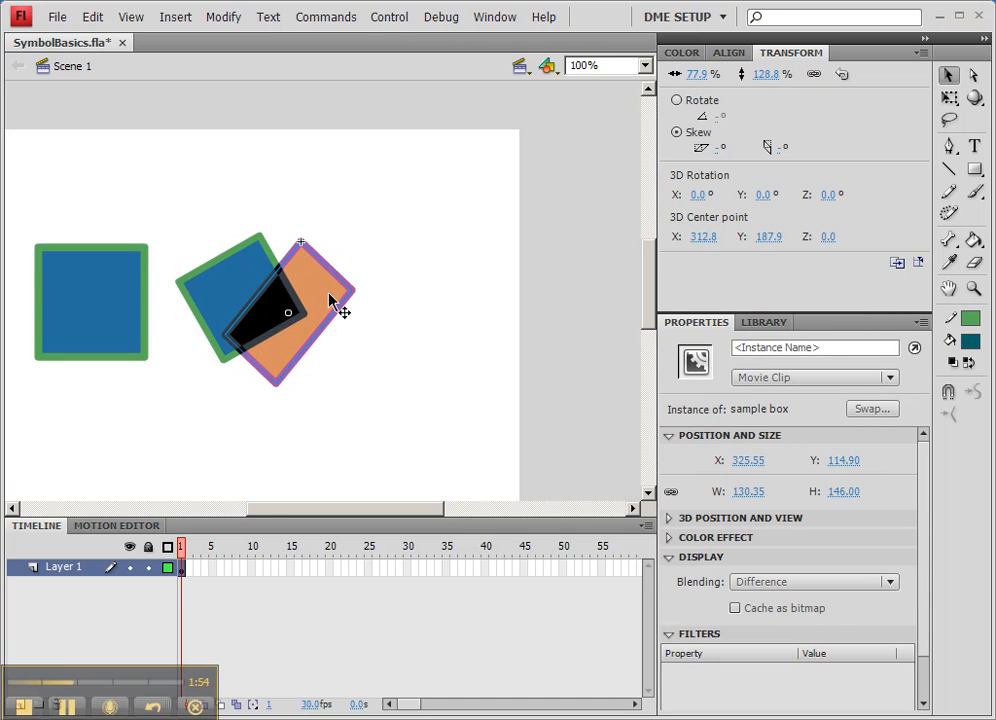
pyautogui.click(362, 325)
pyautogui.moveTo(325, 305); pyautogui.dragTo(298, 335)
pyautogui.click(344, 291)
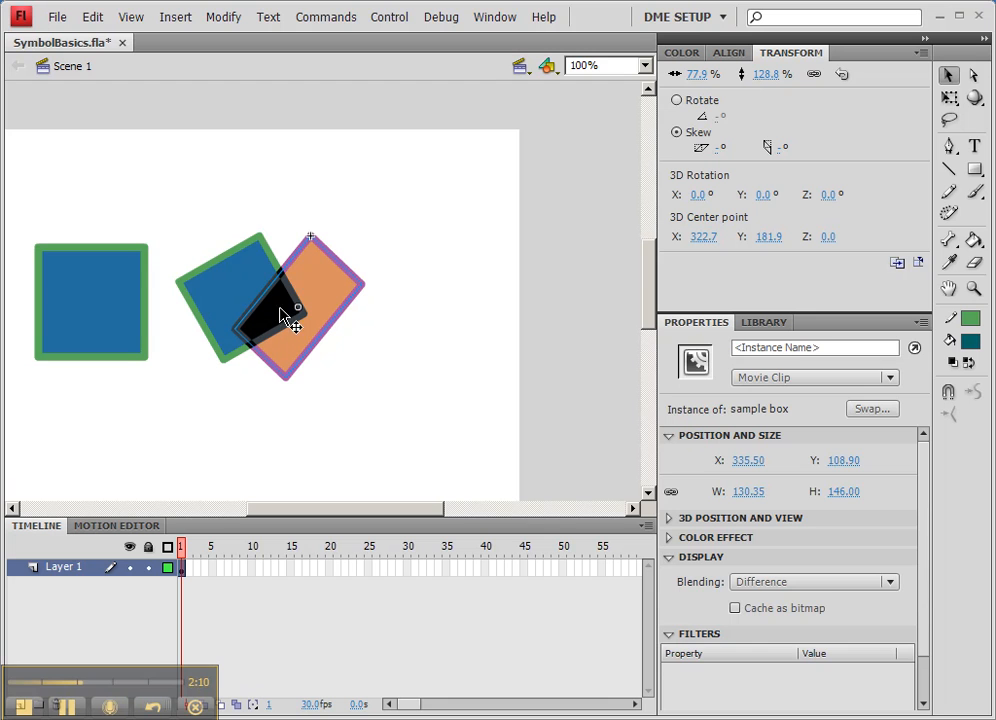
# - Reset the rectangle's blending to Normal and move it away from the tilted square to about X 445, Y 107
pyautogui.click(351, 244)
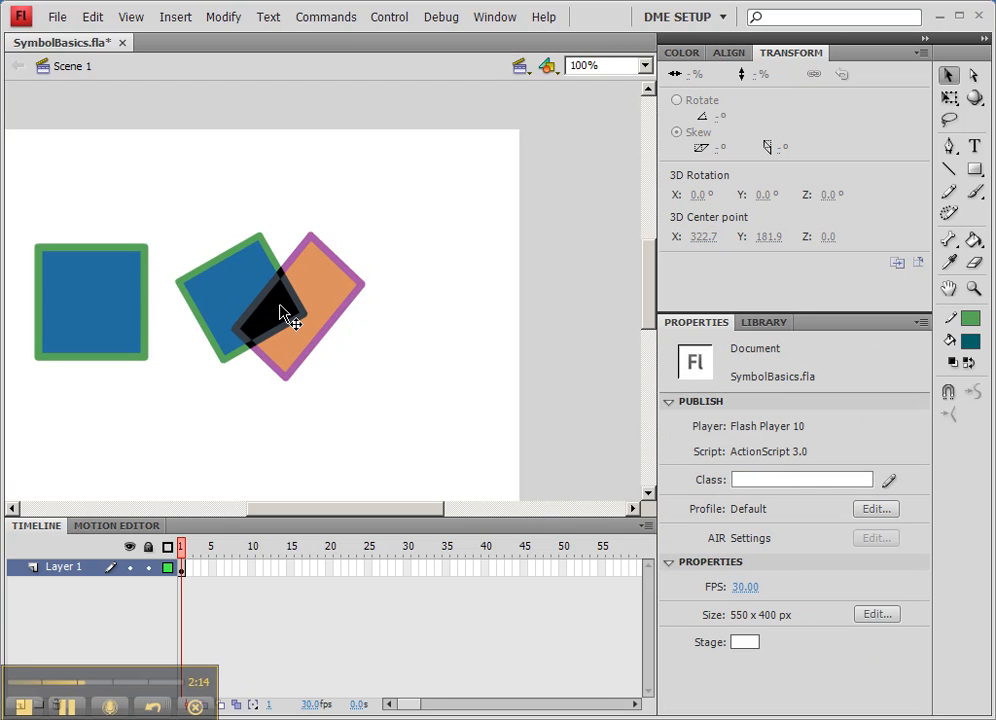
pyautogui.click(344, 285)
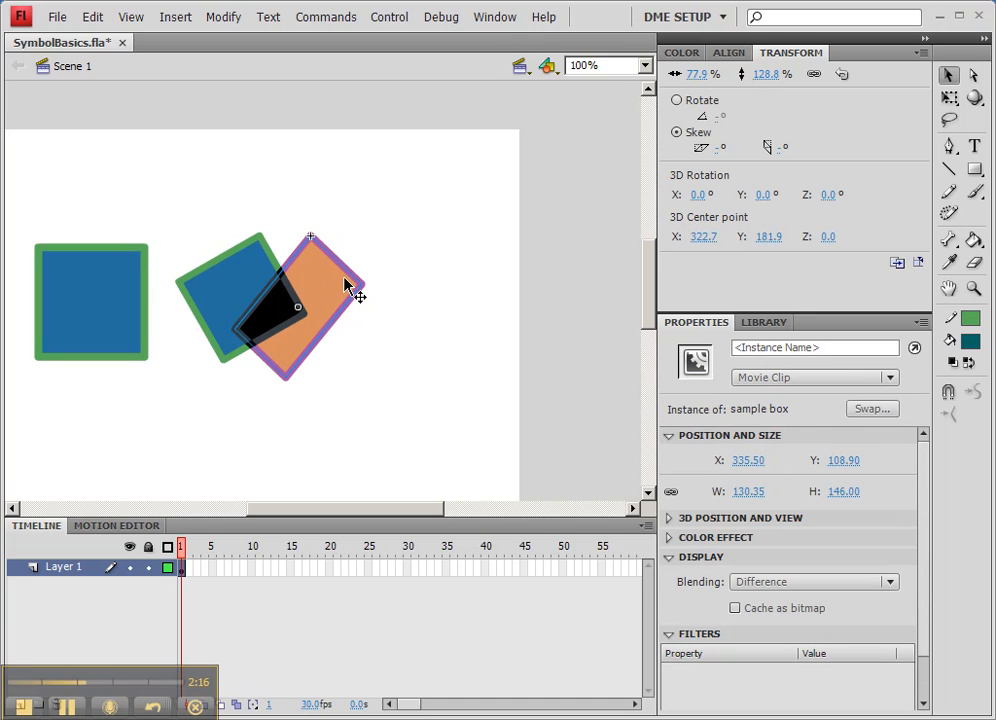
pyautogui.click(816, 591)
pyautogui.click(803, 298)
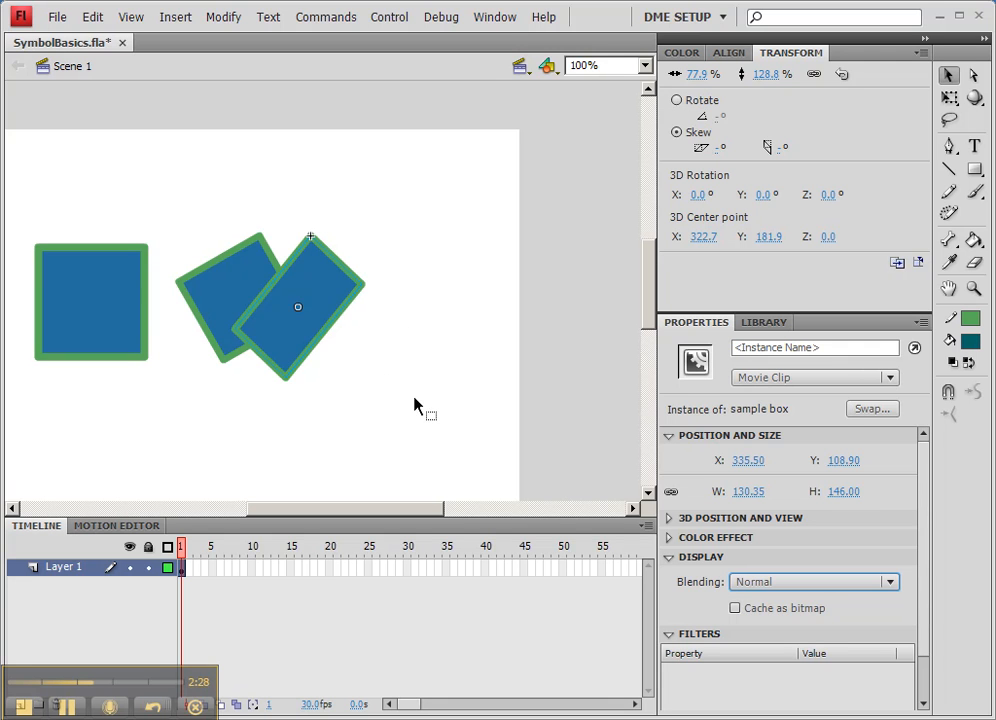
pyautogui.moveTo(320, 311); pyautogui.dragTo(442, 322)
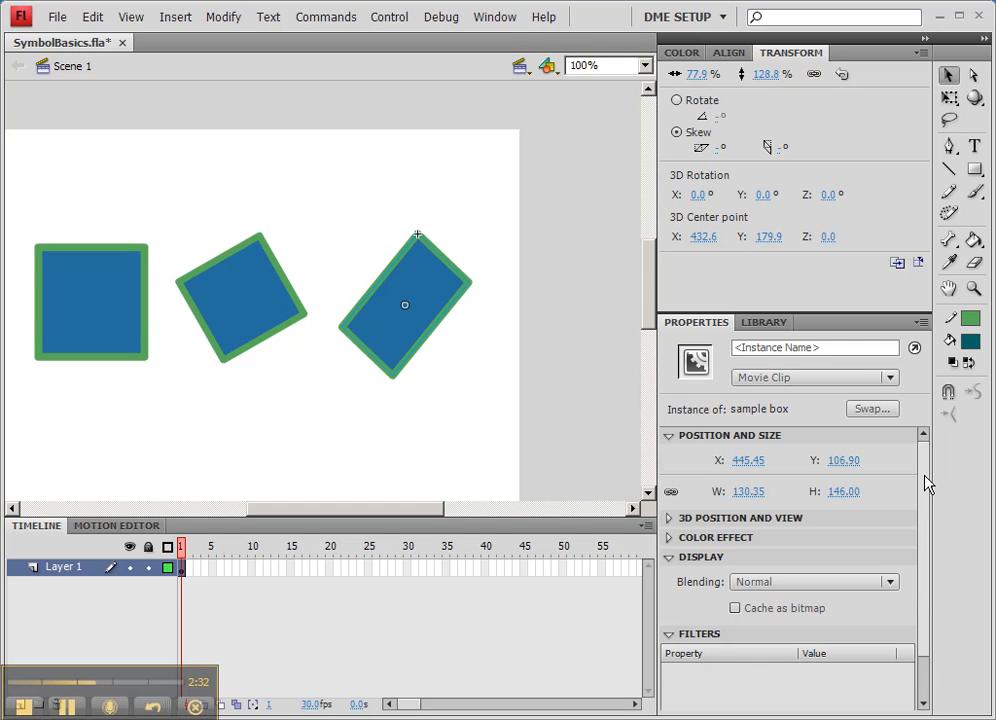
# - Toggle Cache as bitmap for the rectangle, test the movie, and close the preview with caching left off
pyautogui.moveTo(925, 485); pyautogui.dragTo(929, 542)
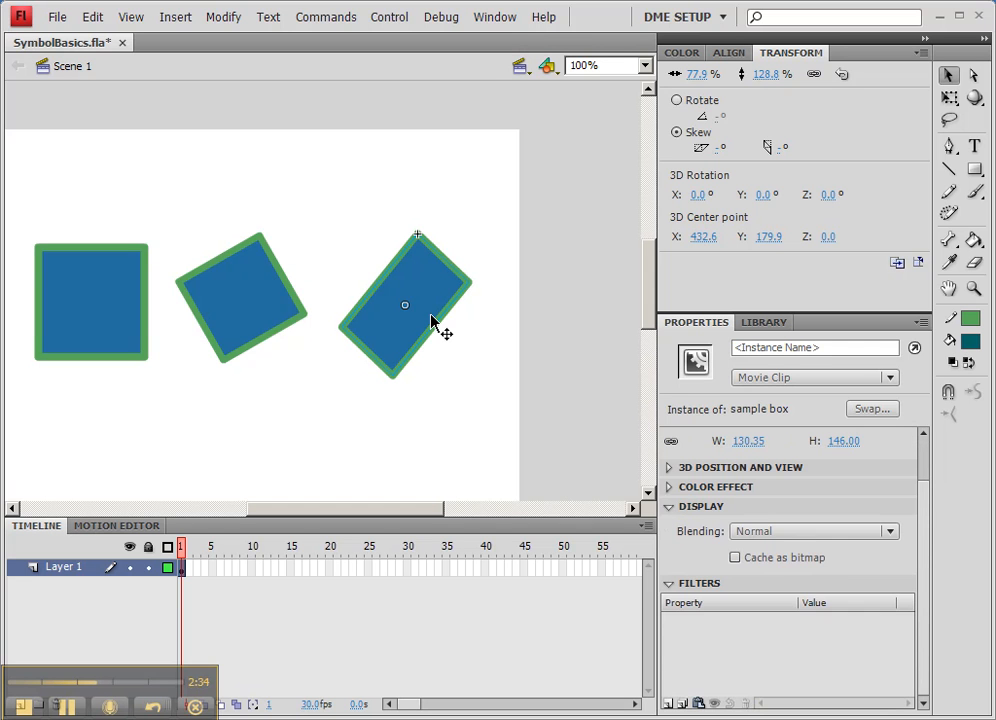
pyautogui.click(736, 559)
pyautogui.click(736, 559)
pyautogui.click(389, 17)
pyautogui.click(432, 140)
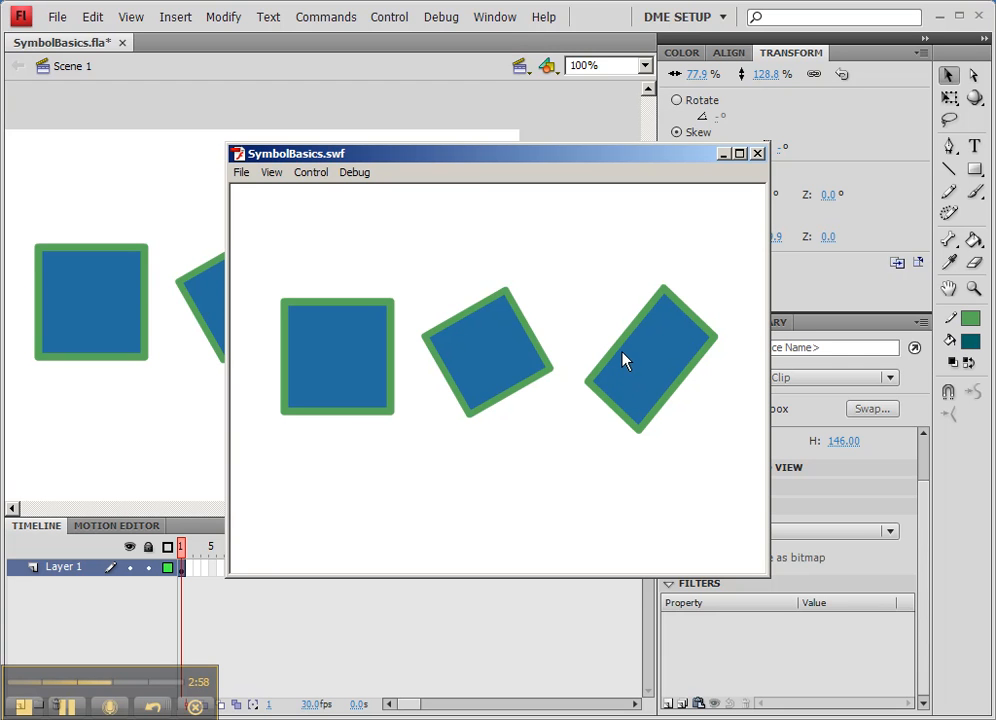
pyautogui.click(757, 153)
pyautogui.click(735, 558)
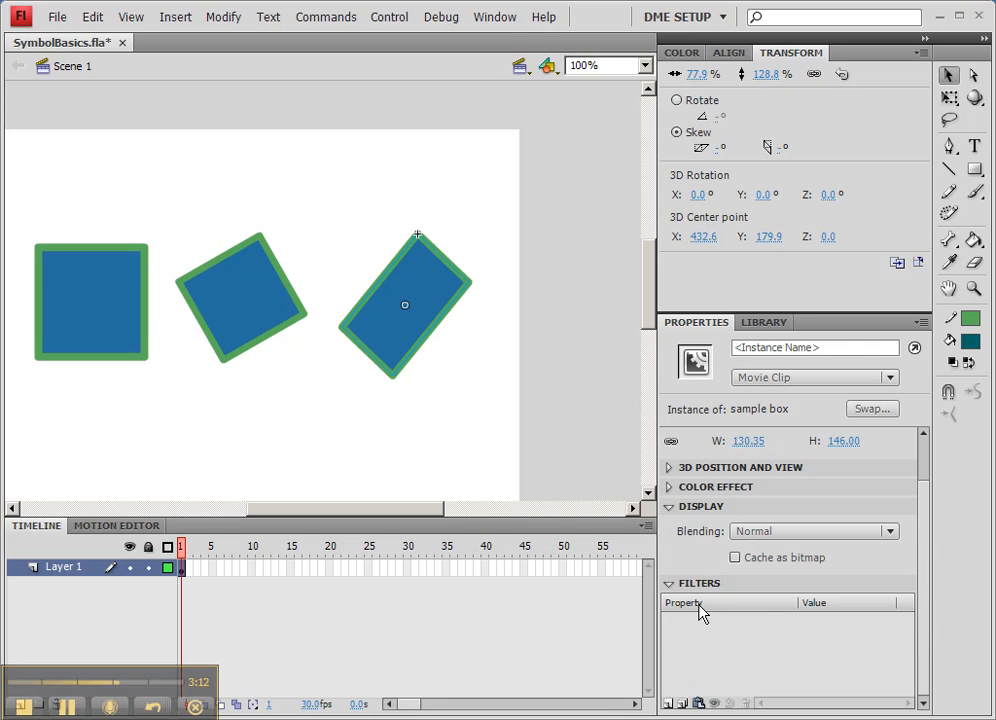
# - Add a Drop Shadow filter to the rectangle instance
pyautogui.scroll(1, 703, 593)
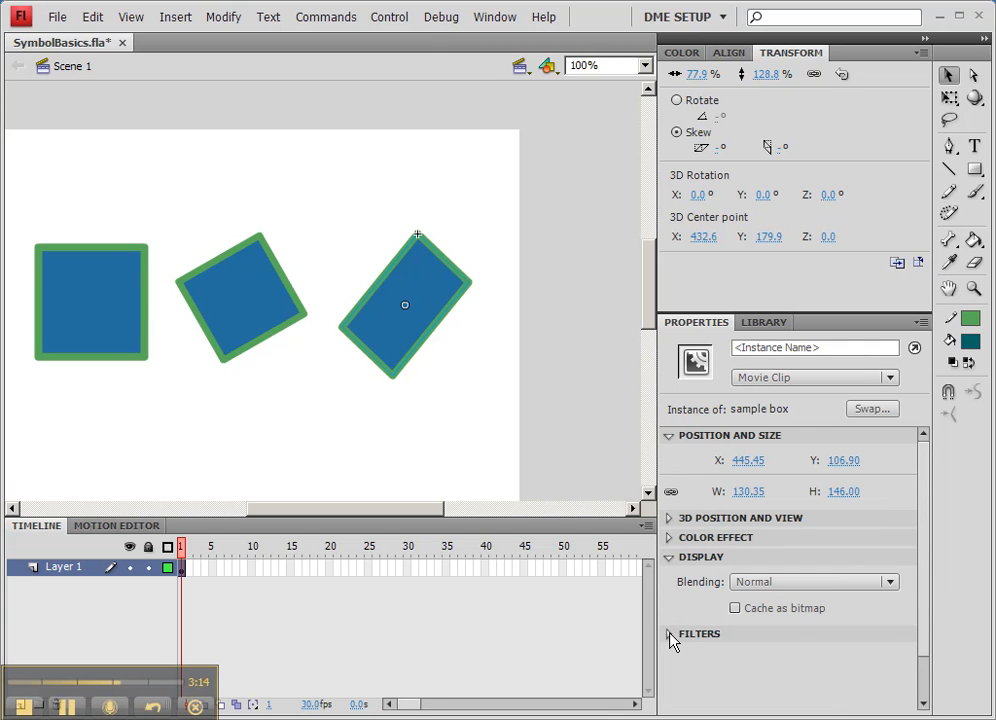
pyautogui.scroll(-1, 903, 593)
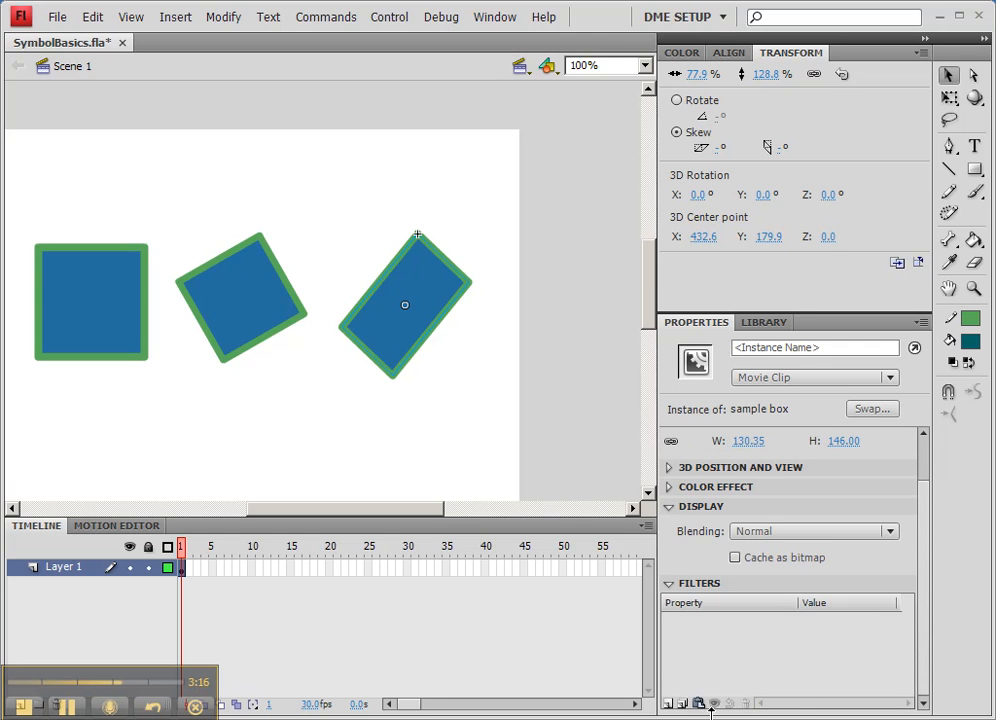
pyautogui.click(669, 705)
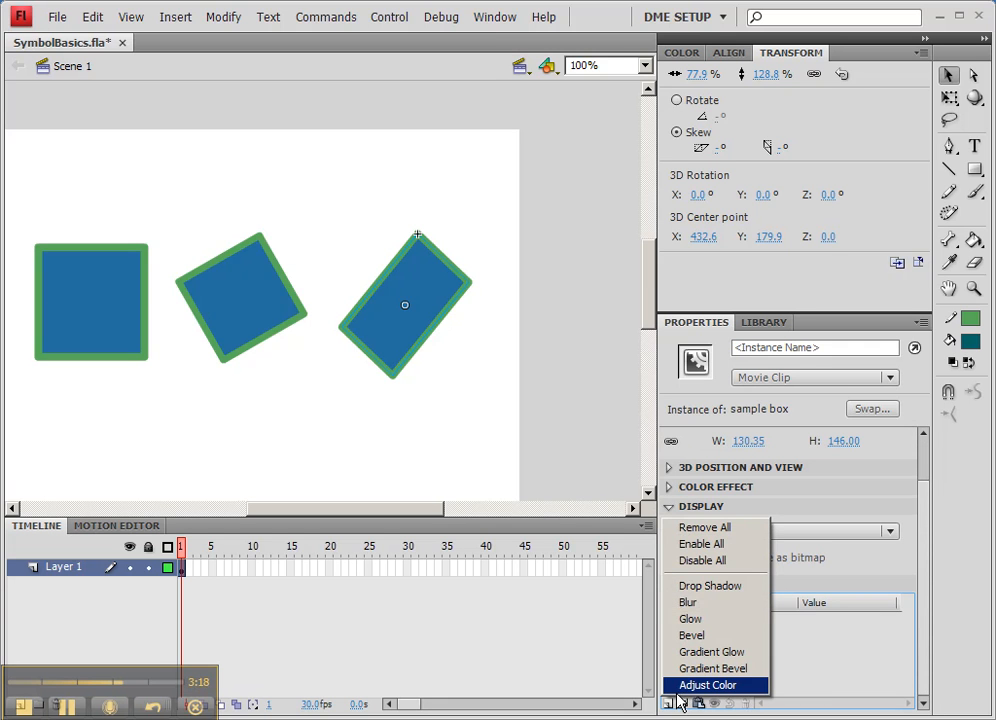
pyautogui.click(838, 671)
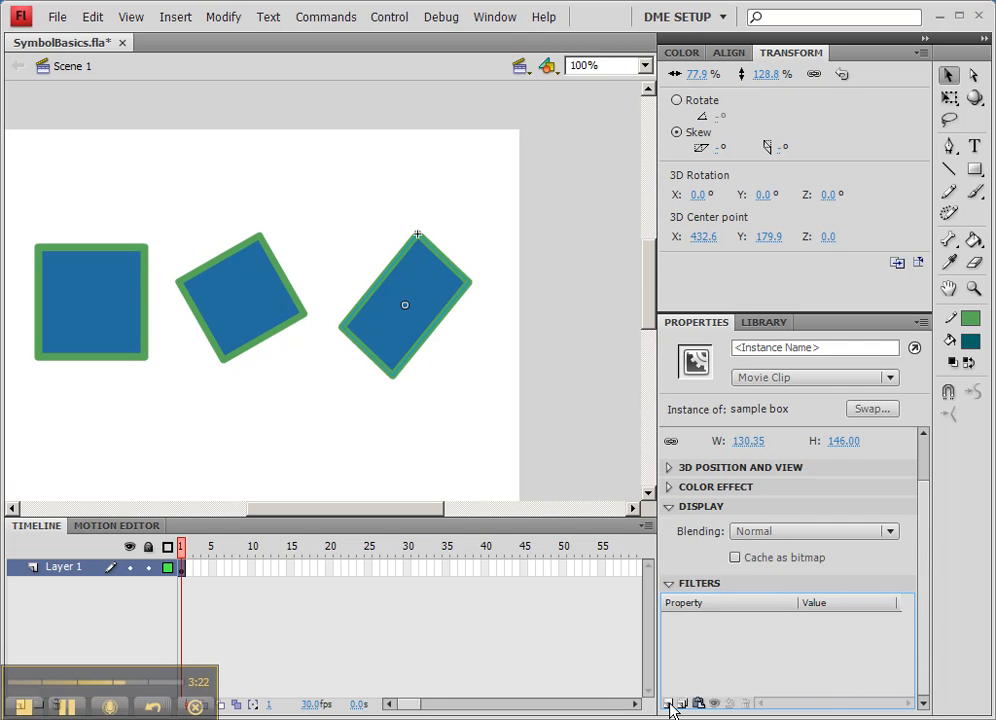
pyautogui.click(669, 704)
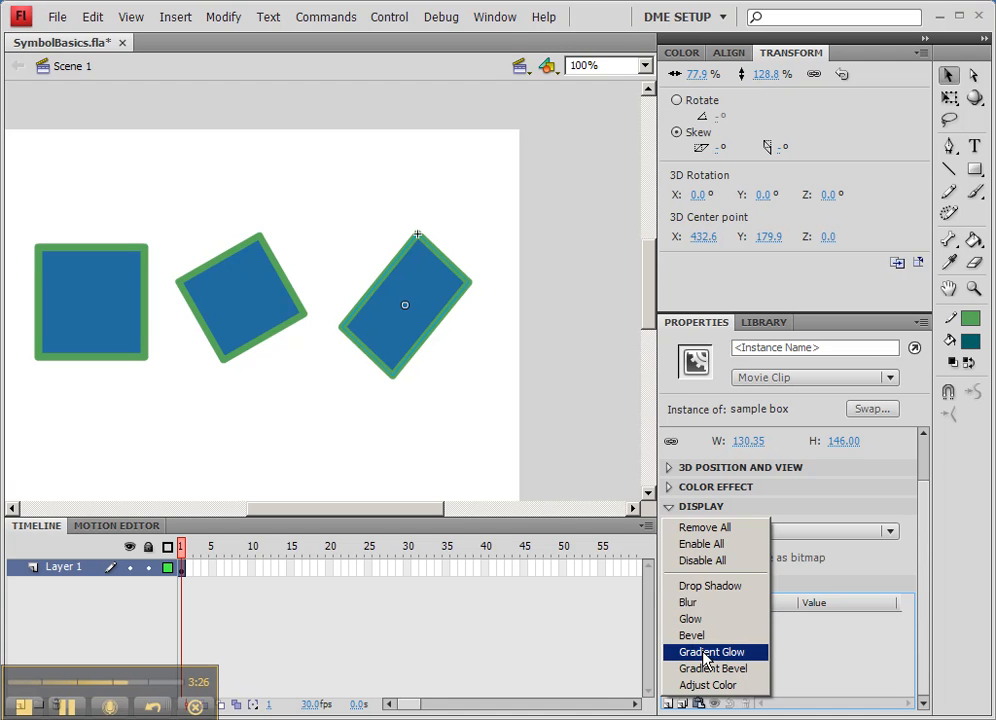
pyautogui.click(707, 590)
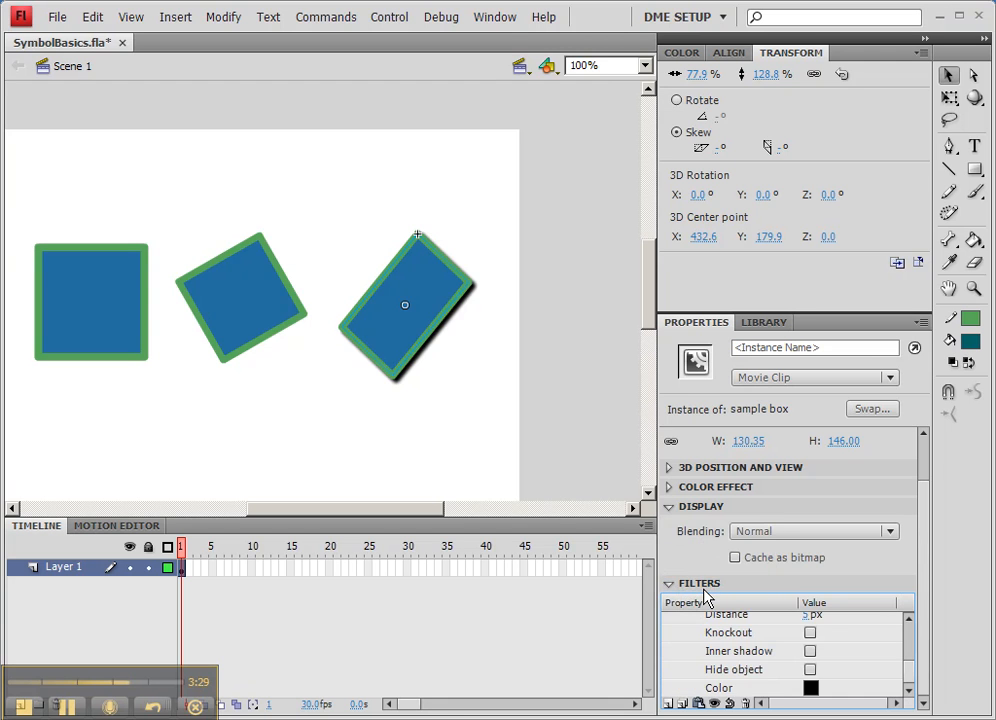
# - Set the drop shadow's Blur X and Blur Y to 21 px
pyautogui.moveTo(909, 673); pyautogui.dragTo(912, 640)
pyautogui.click(808, 639)
pyautogui.write('16')
pyautogui.press('Return')
pyautogui.write('21')
pyautogui.press('Return')
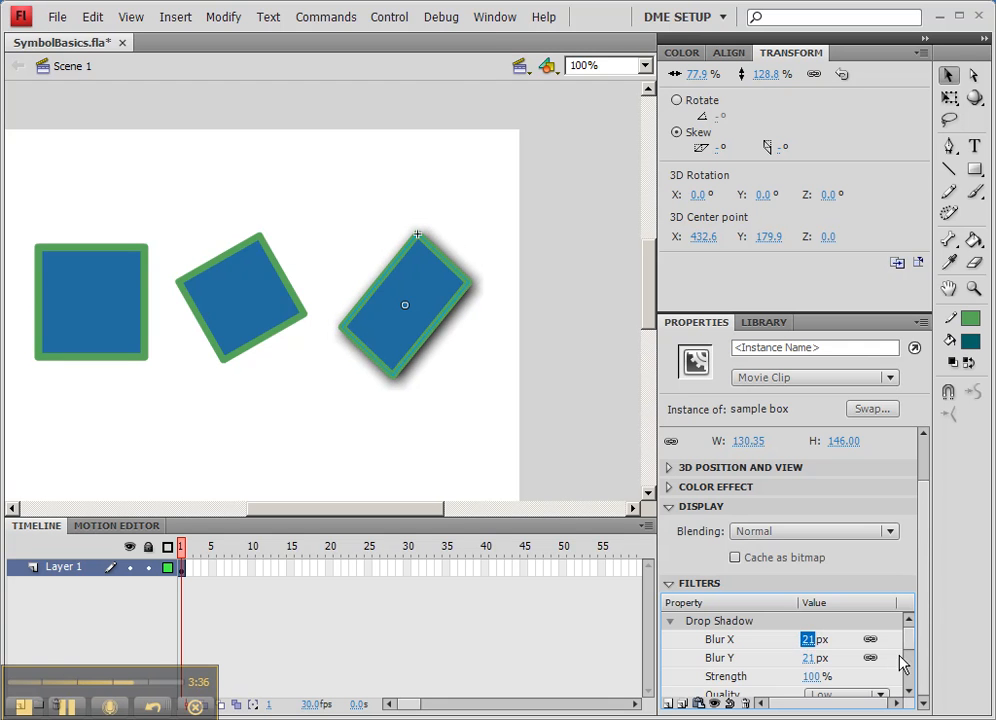
# - Raise the drop shadow's strength to 113% and set its quality to Medium
pyautogui.moveTo(905, 651); pyautogui.dragTo(908, 660)
pyautogui.moveTo(816, 634); pyautogui.dragTo(836, 631)
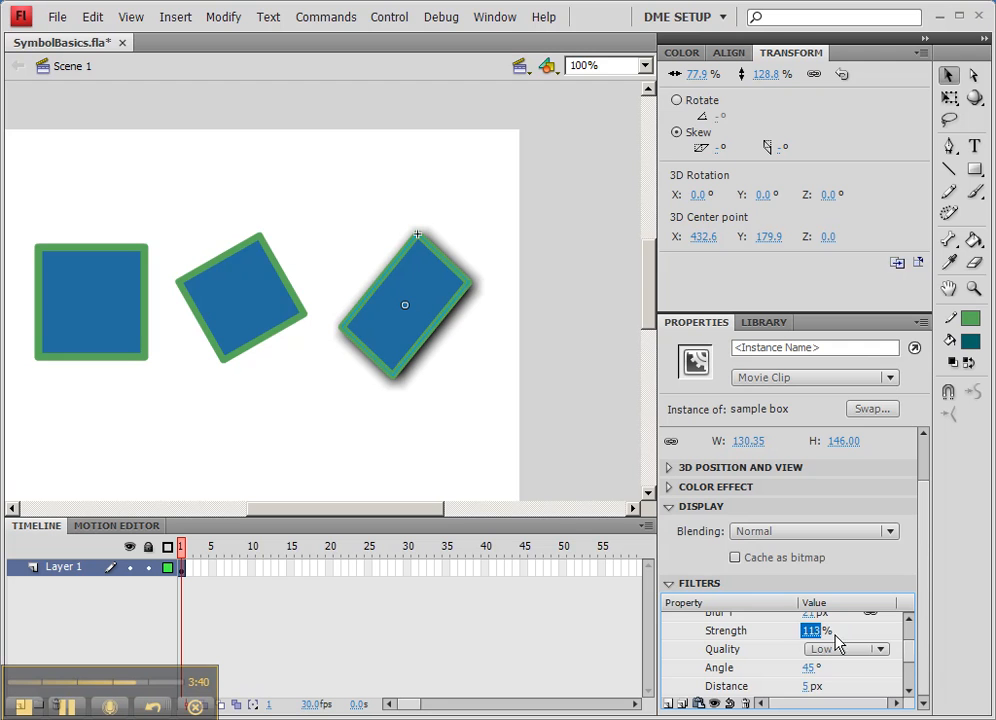
pyautogui.click(845, 649)
pyautogui.click(842, 685)
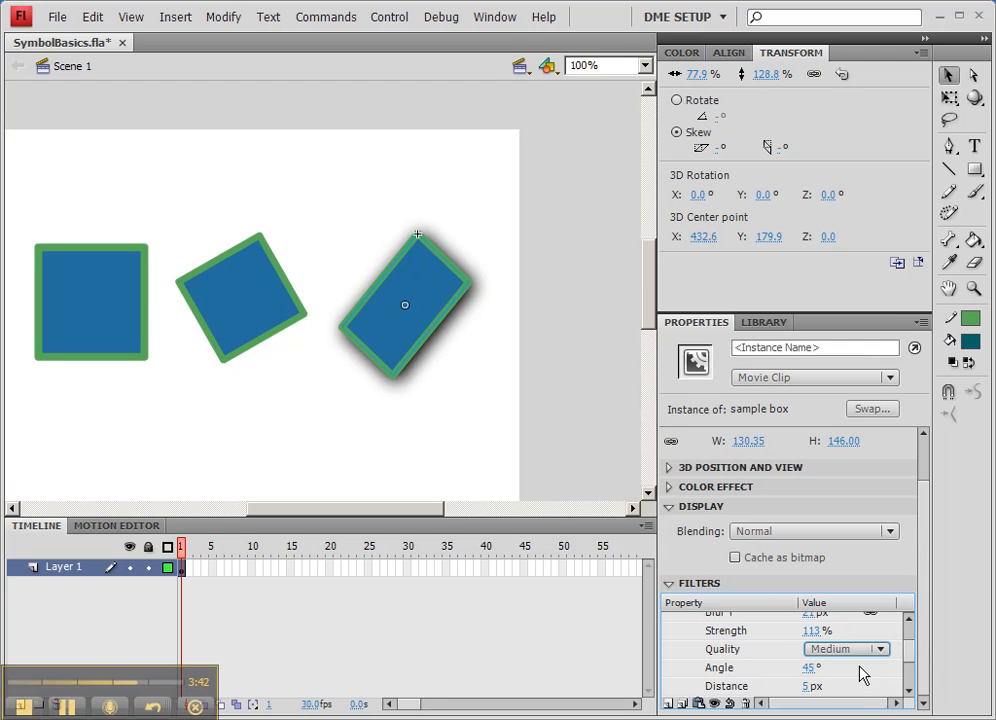
# - Set the drop shadow's distance to 0 px, move the rectangle to about X 434, Y 88, and deselect it
pyautogui.click(806, 686)
pyautogui.write('0')
pyautogui.press('Return')
pyautogui.moveTo(422, 329); pyautogui.dragTo(410, 309)
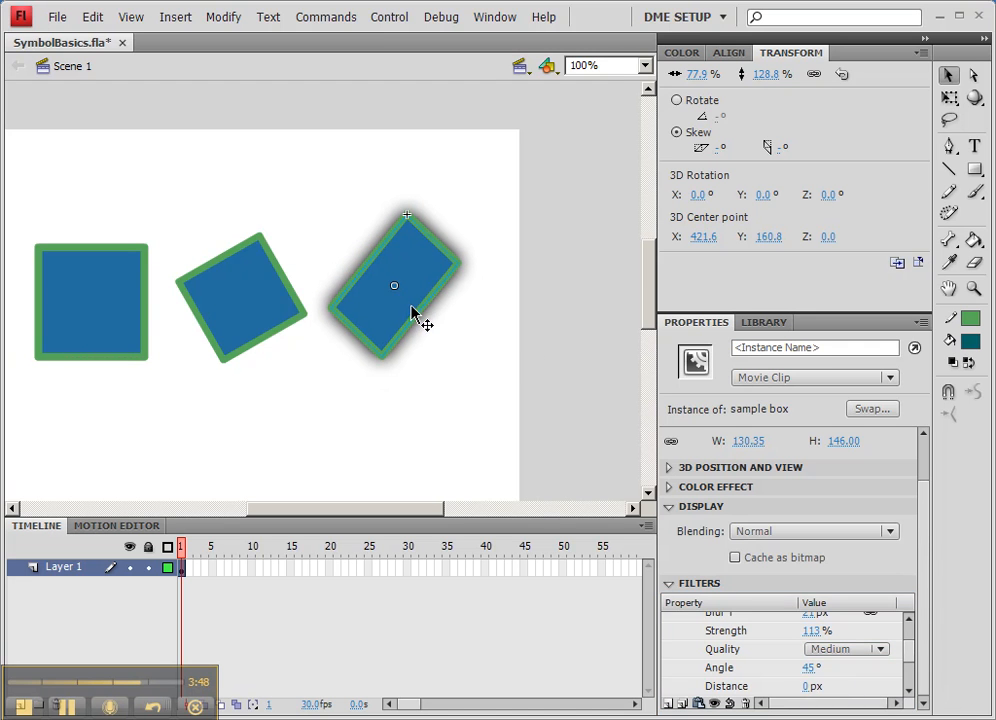
pyautogui.click(464, 350)
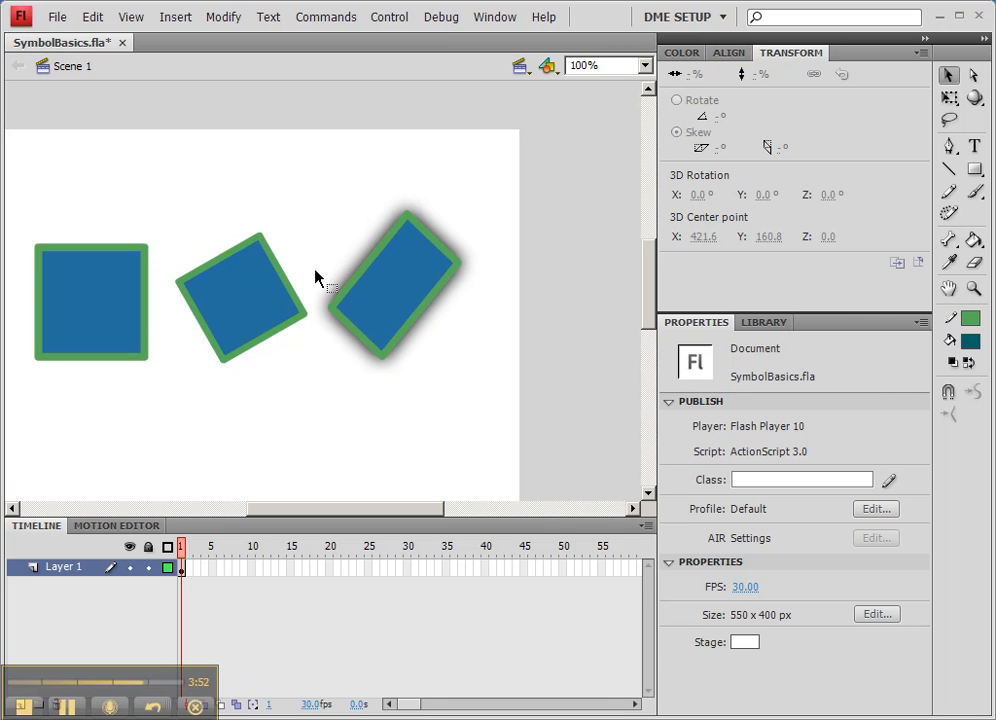
# - Examine the drop shadow's soft gradient around the rectangle's leftmost corner up close, at magnifications up to 2000%
pyautogui.click(397, 311)
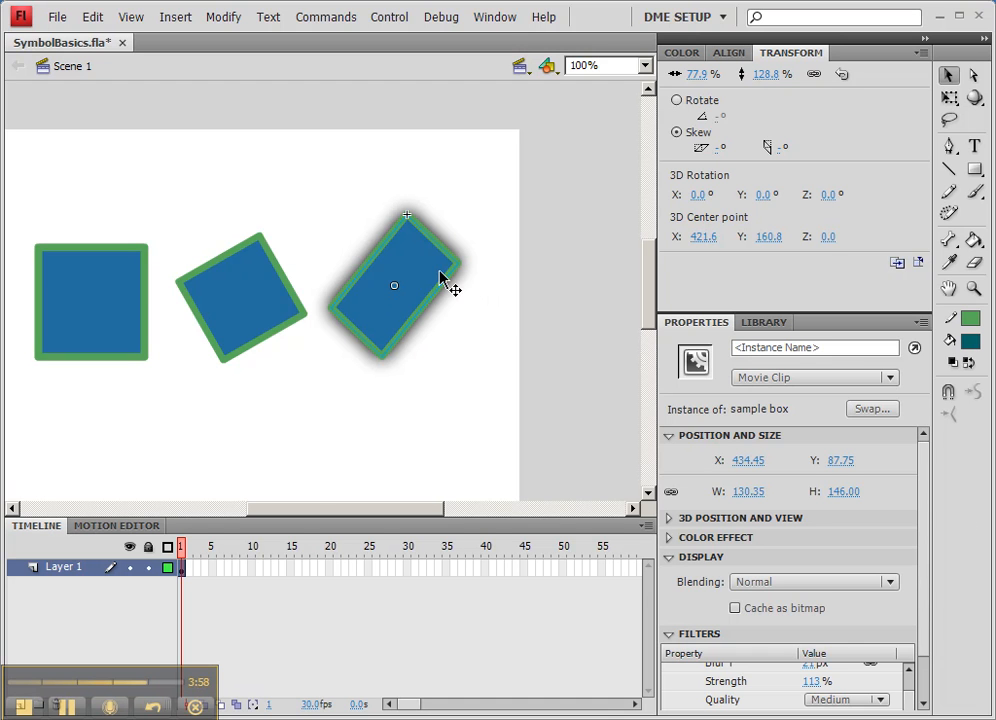
pyautogui.hotkey('ctrl', '=')
pyautogui.hotkey('ctrl', '=')
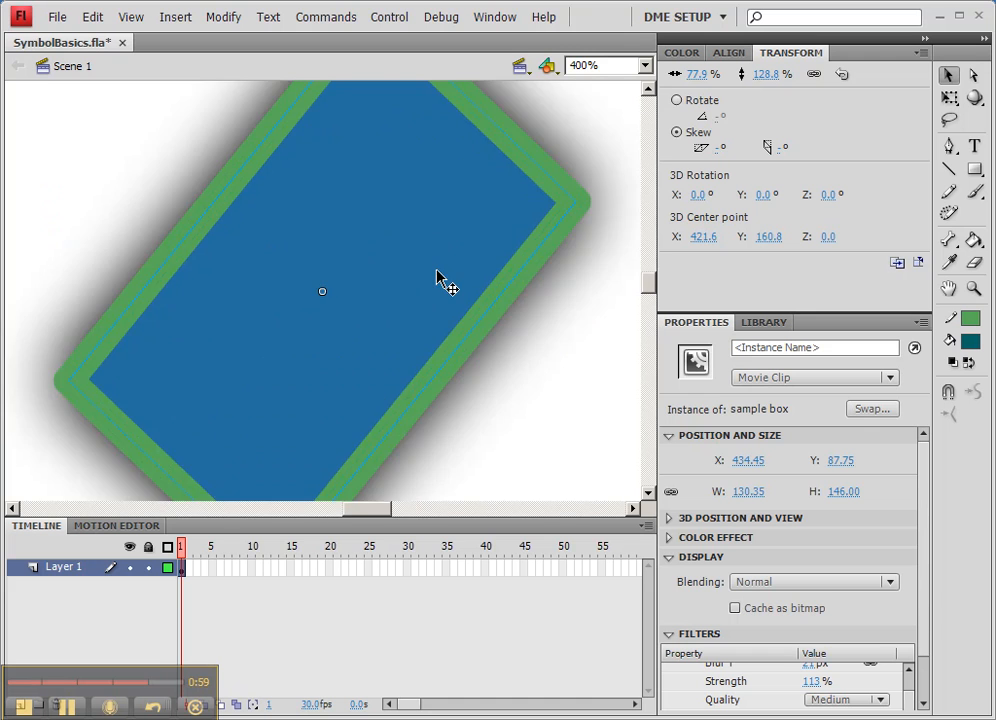
pyautogui.hotkey('ctrl', '=')
pyautogui.press('space')
pyautogui.moveTo(382, 280); pyautogui.dragTo(680, 204)
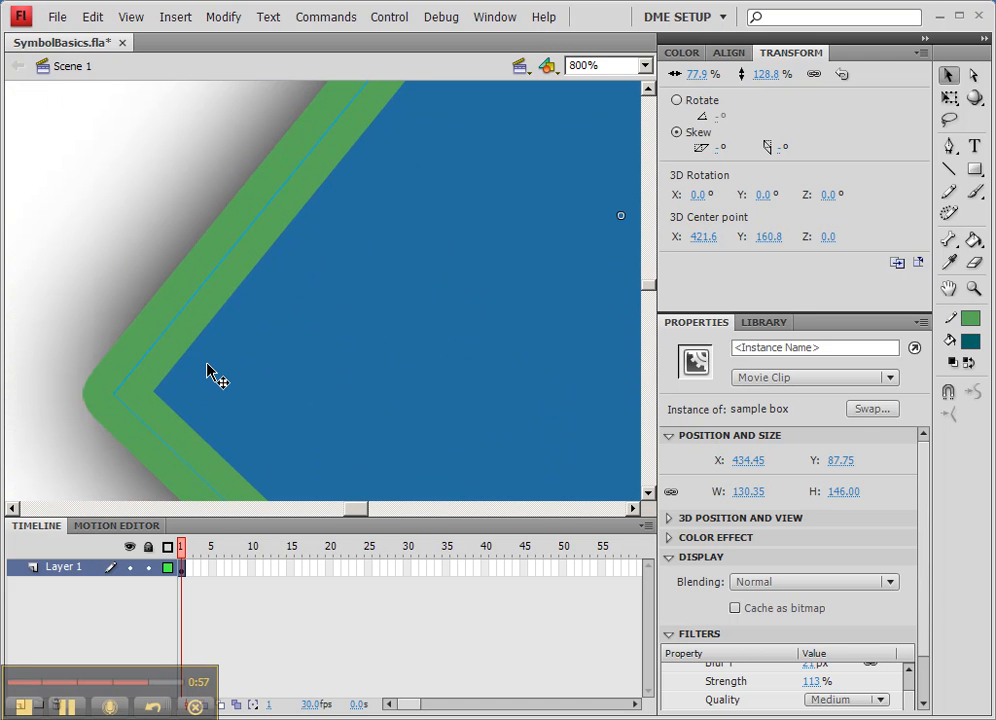
pyautogui.hotkey('ctrl', '=')
pyautogui.hotkey('ctrl', '=')
pyautogui.press('space')
pyautogui.moveTo(207, 363); pyautogui.dragTo(580, 388)
pyautogui.moveTo(163, 375); pyautogui.dragTo(451, 125)
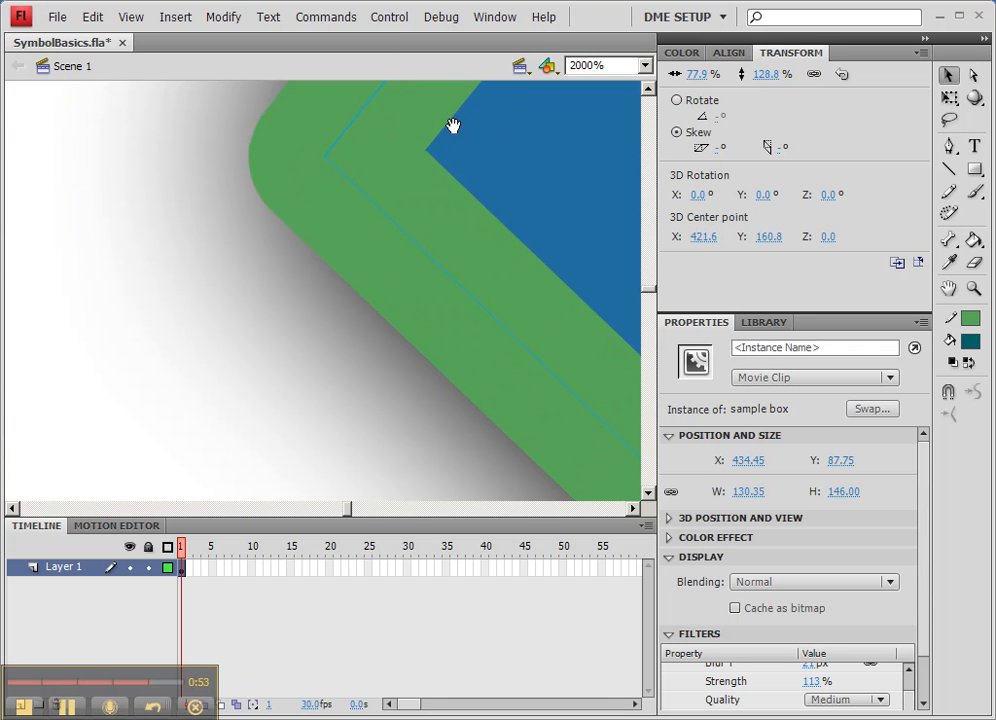
pyautogui.hotkey('ctrl', '=')
pyautogui.press('space')
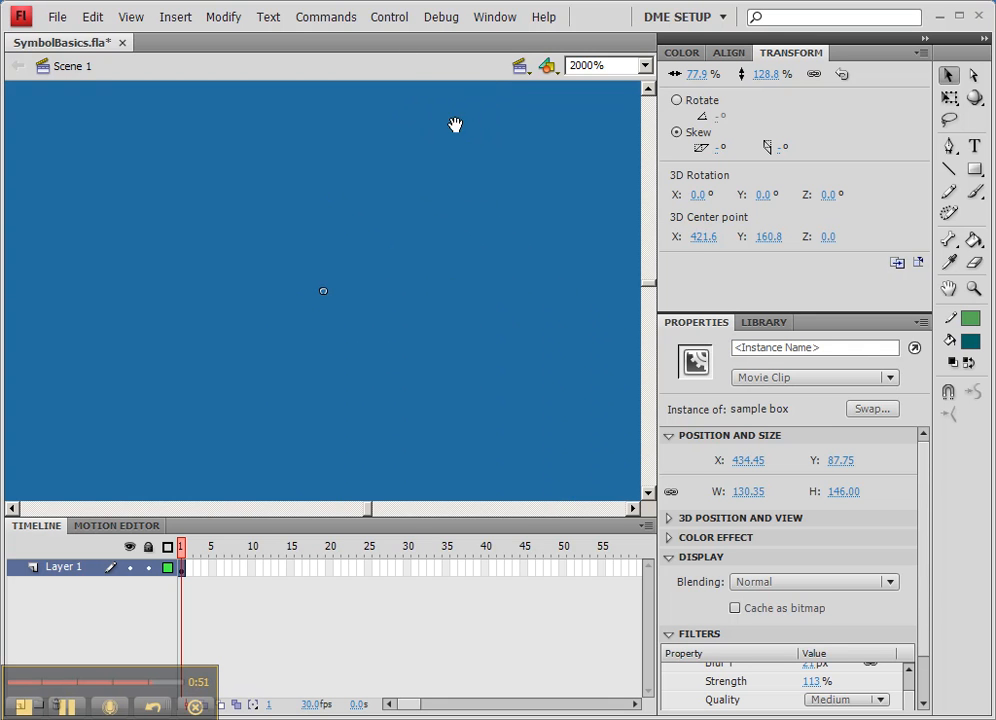
pyautogui.moveTo(324, 333); pyautogui.dragTo(651, 158)
pyautogui.moveTo(288, 391); pyautogui.dragTo(509, 253)
pyautogui.moveTo(440, 375); pyautogui.dragTo(507, 182)
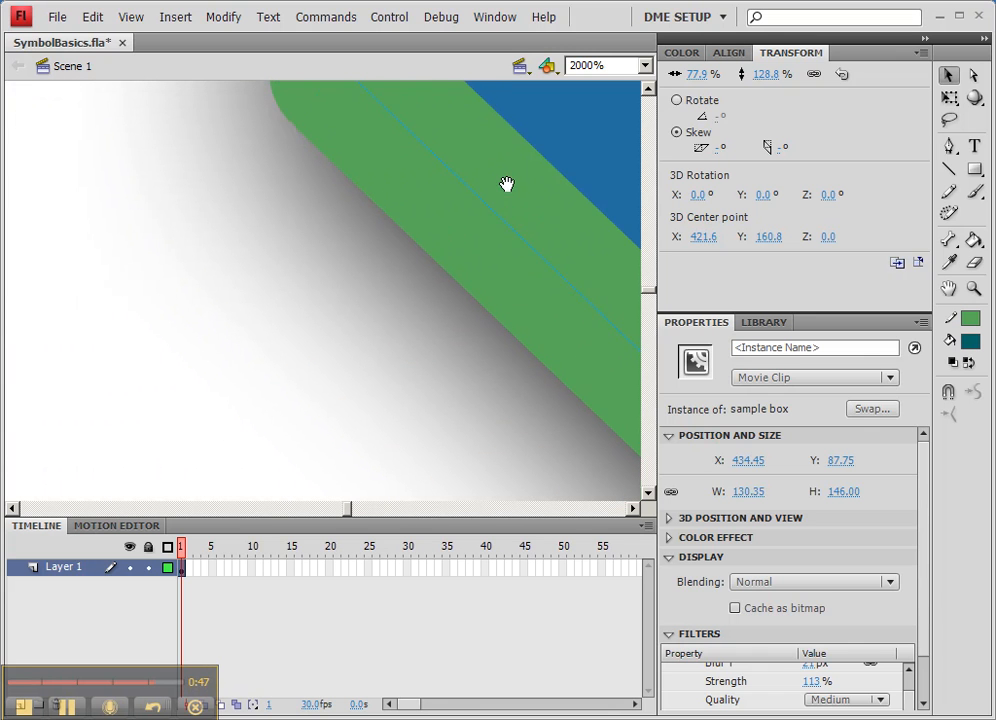
pyautogui.click(349, 333)
pyautogui.click(477, 246)
pyautogui.hotkey('ctrl', '-')
pyautogui.press('space')
pyautogui.moveTo(441, 191); pyautogui.dragTo(389, 312)
pyautogui.click(302, 244)
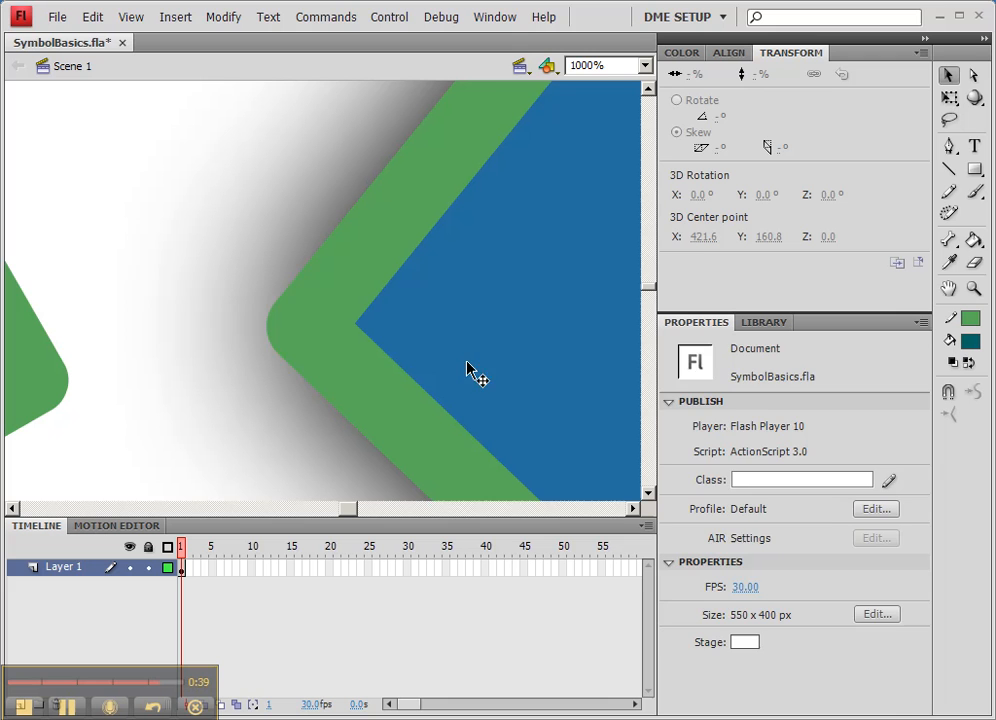
pyautogui.click(320, 353)
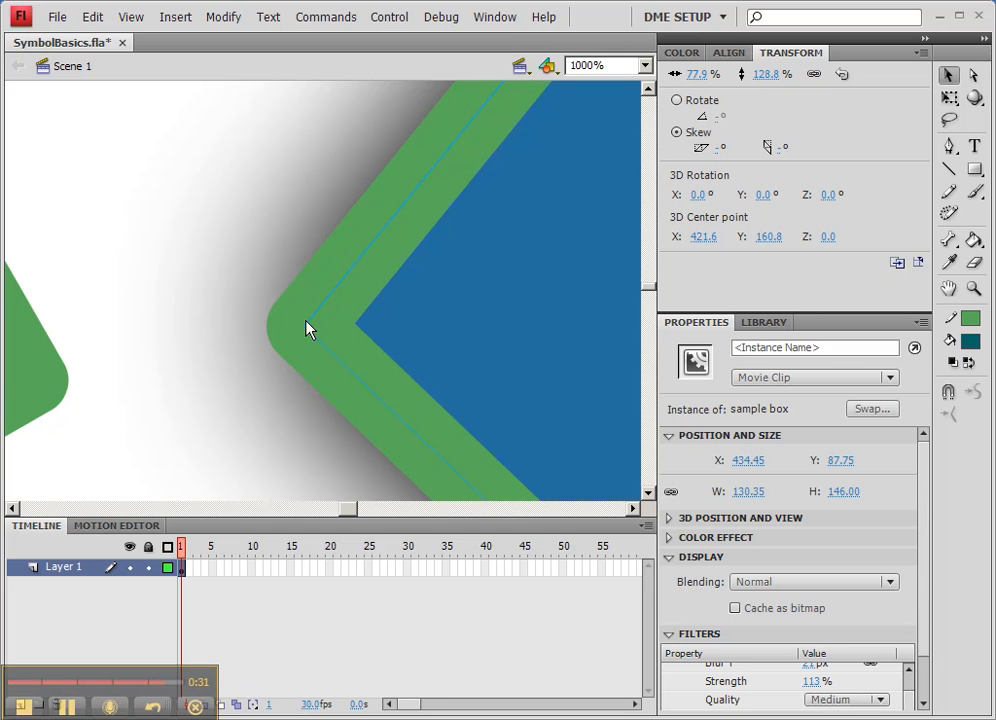
# - Add a Glow filter to the rectangle and set the glow's quality to Medium
pyautogui.hotkey('ctrl', '-')
pyautogui.hotkey('ctrl', '-')
pyautogui.hotkey('ctrl', '-')
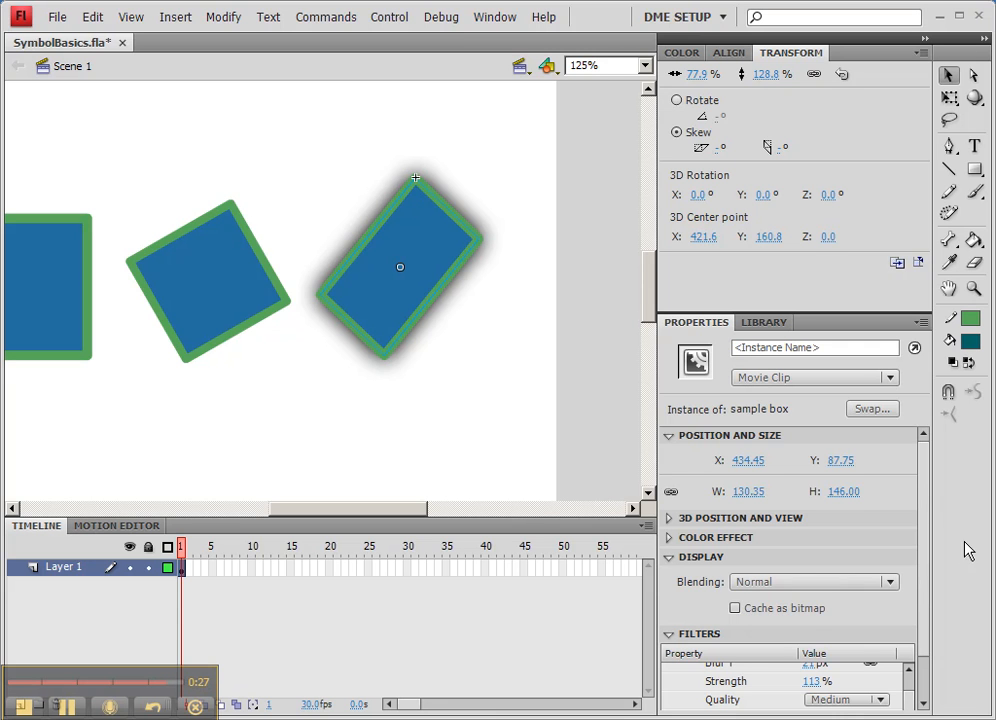
pyautogui.scroll(-2, 922, 563)
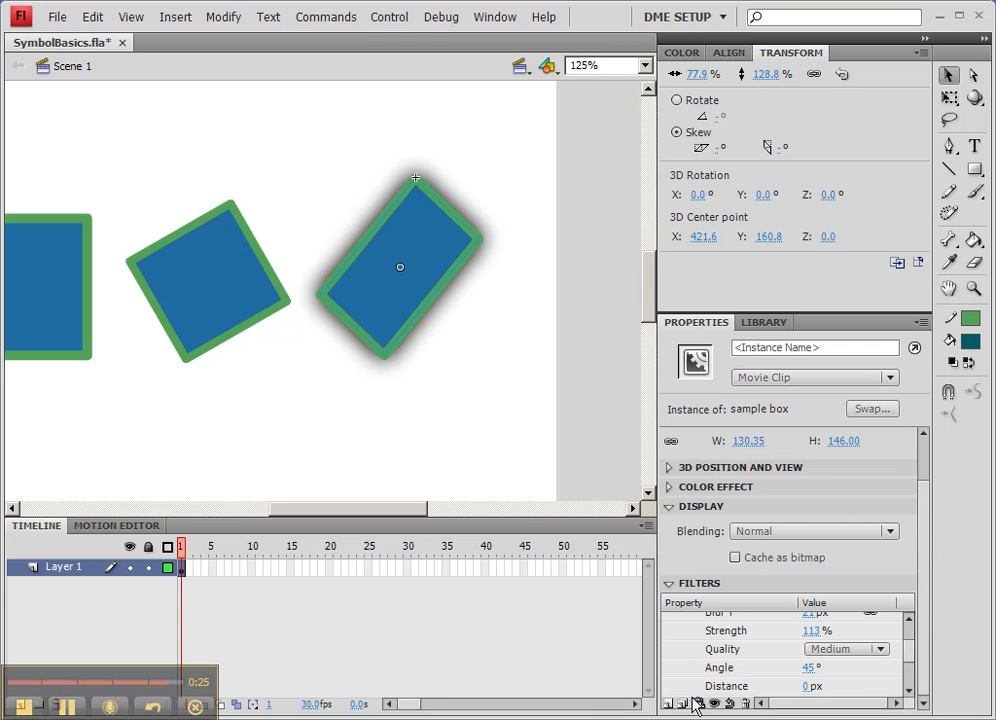
pyautogui.click(672, 708)
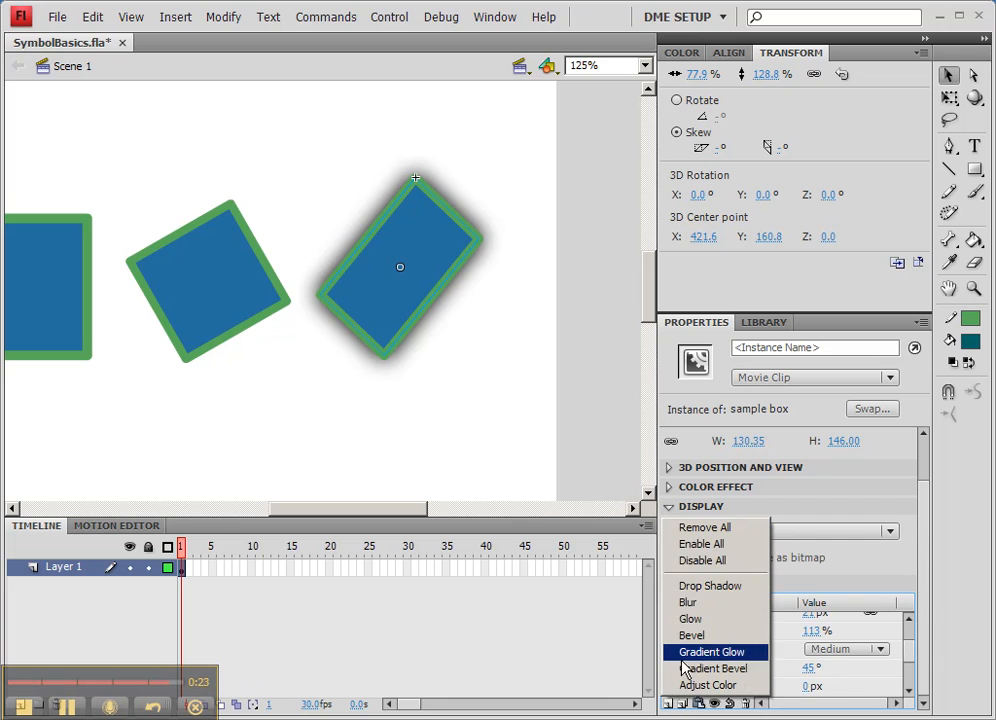
pyautogui.click(692, 618)
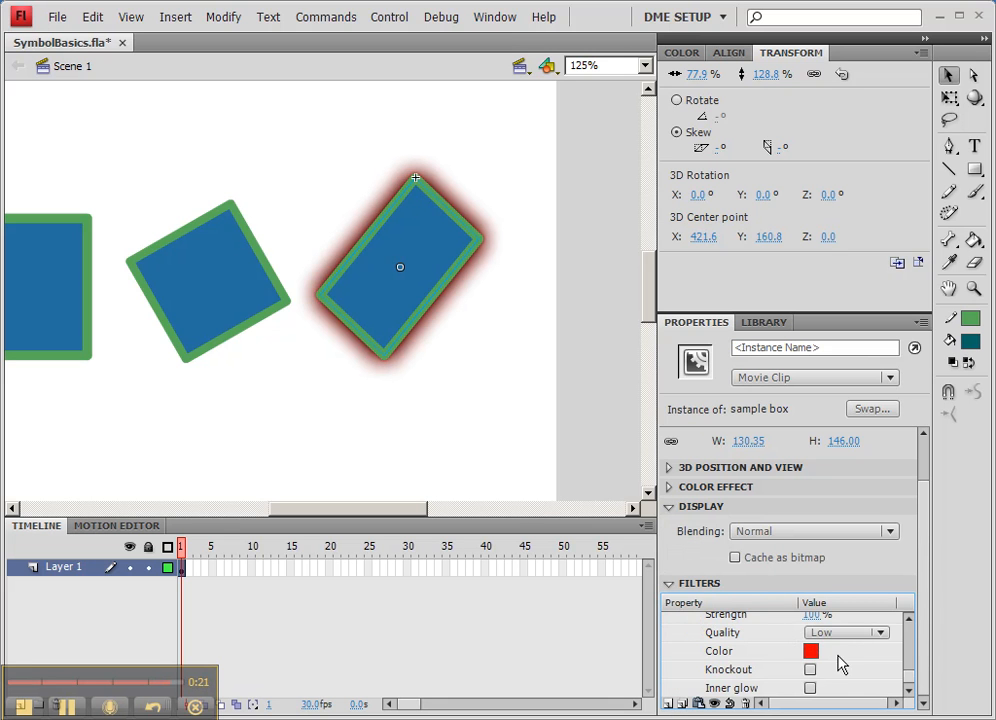
pyautogui.click(829, 634)
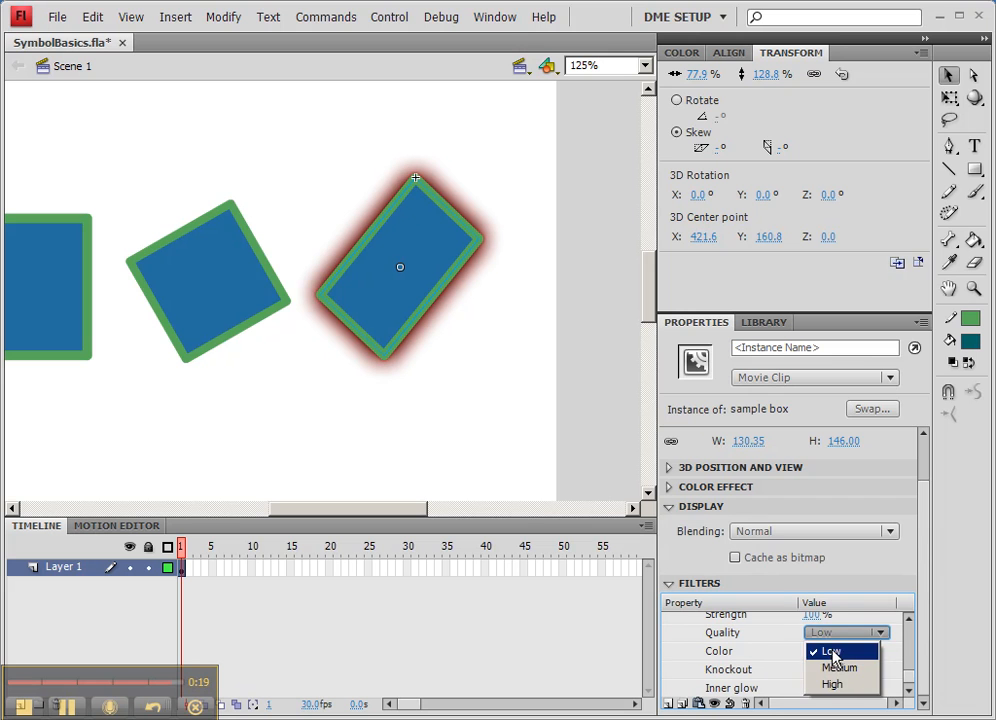
pyautogui.click(836, 668)
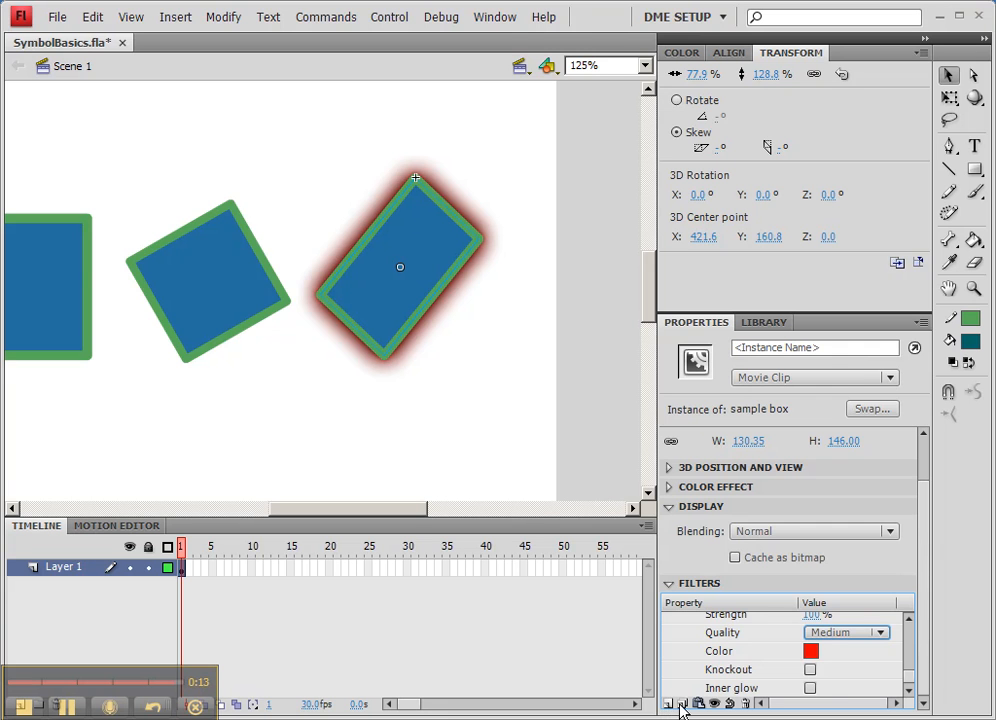
# - Collapse the settings of both filters and reorder them so that Glow comes before Drop Shadow
pyautogui.moveTo(907, 676); pyautogui.dragTo(907, 625)
pyautogui.click(670, 621)
pyautogui.click(671, 640)
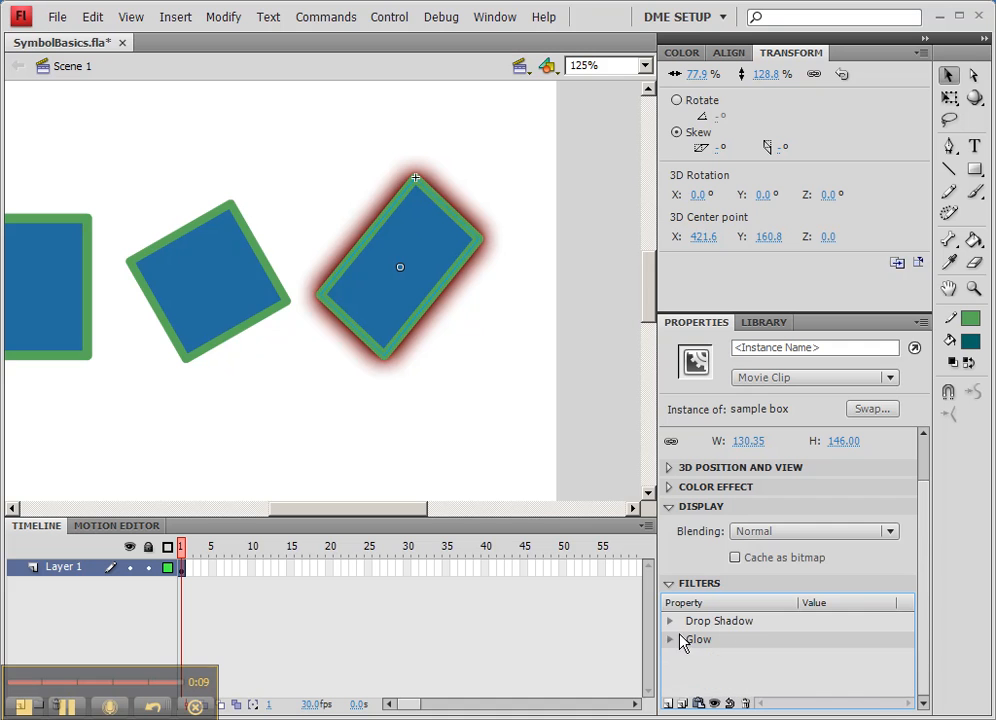
pyautogui.moveTo(718, 622); pyautogui.dragTo(707, 651)
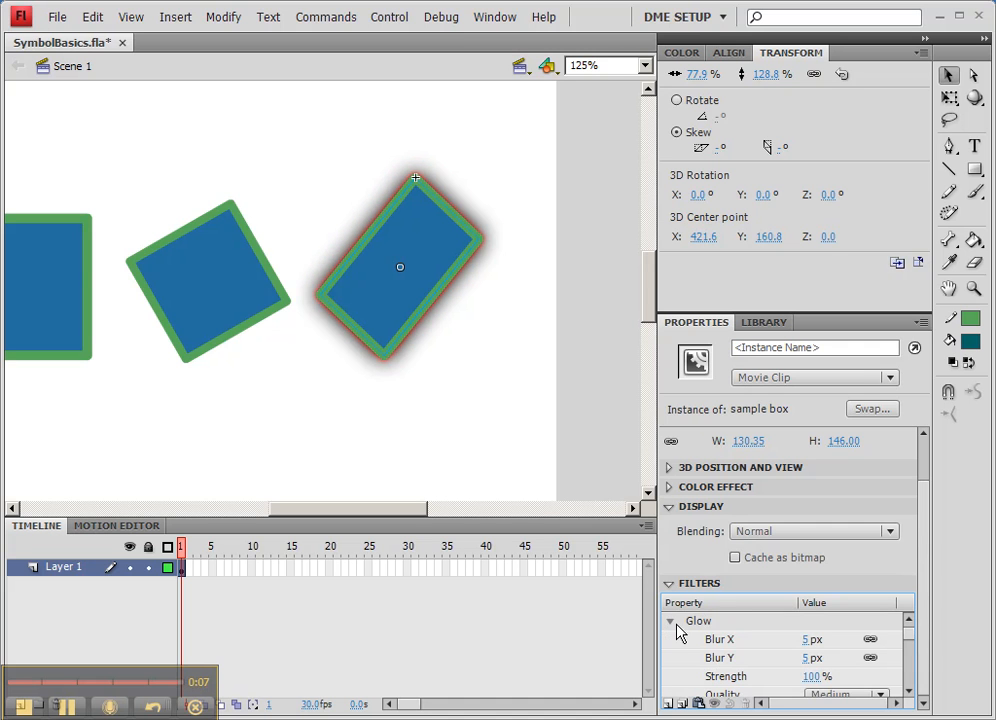
pyautogui.click(671, 640)
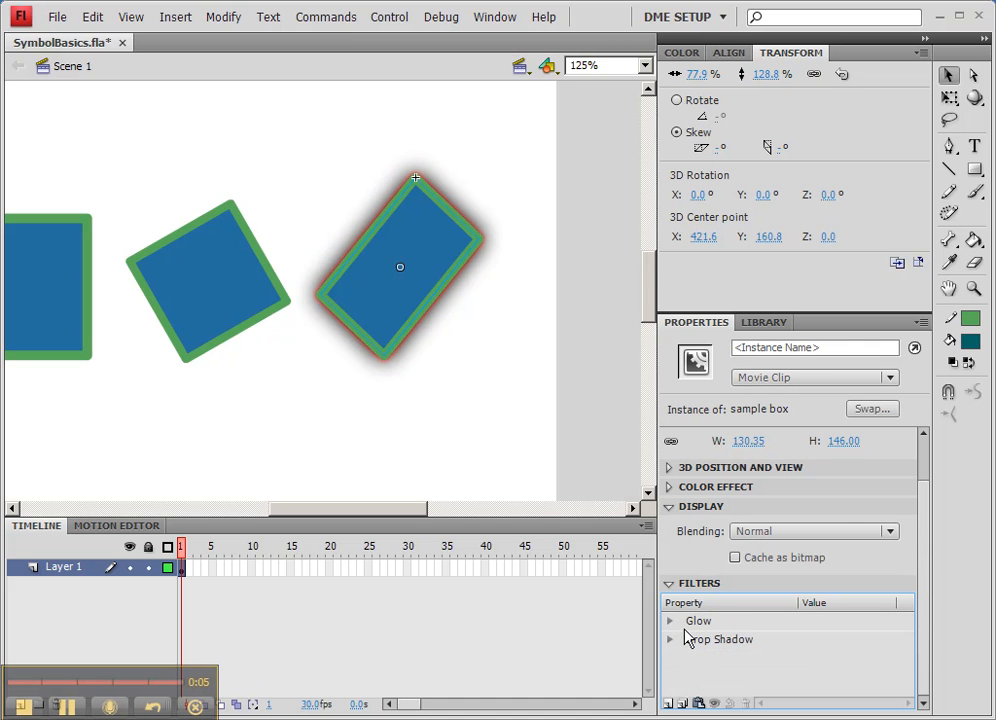